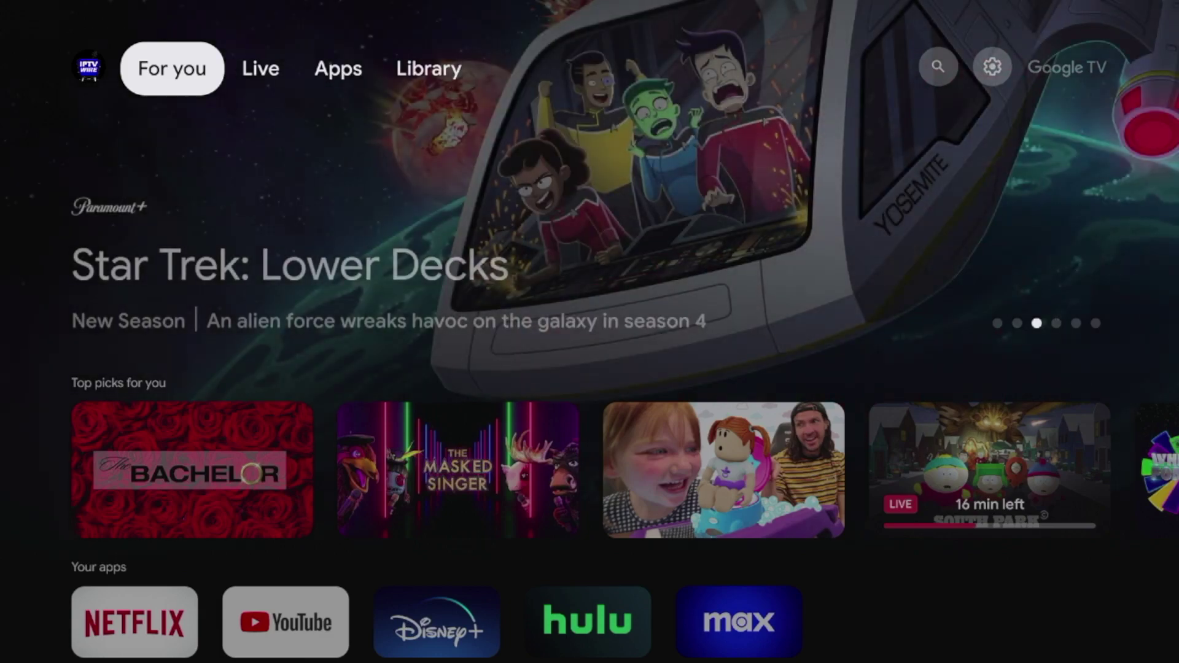
Step: Move along Google TV's top navigation from For you, past Live, to the Apps page
key(Right)
key(Left)
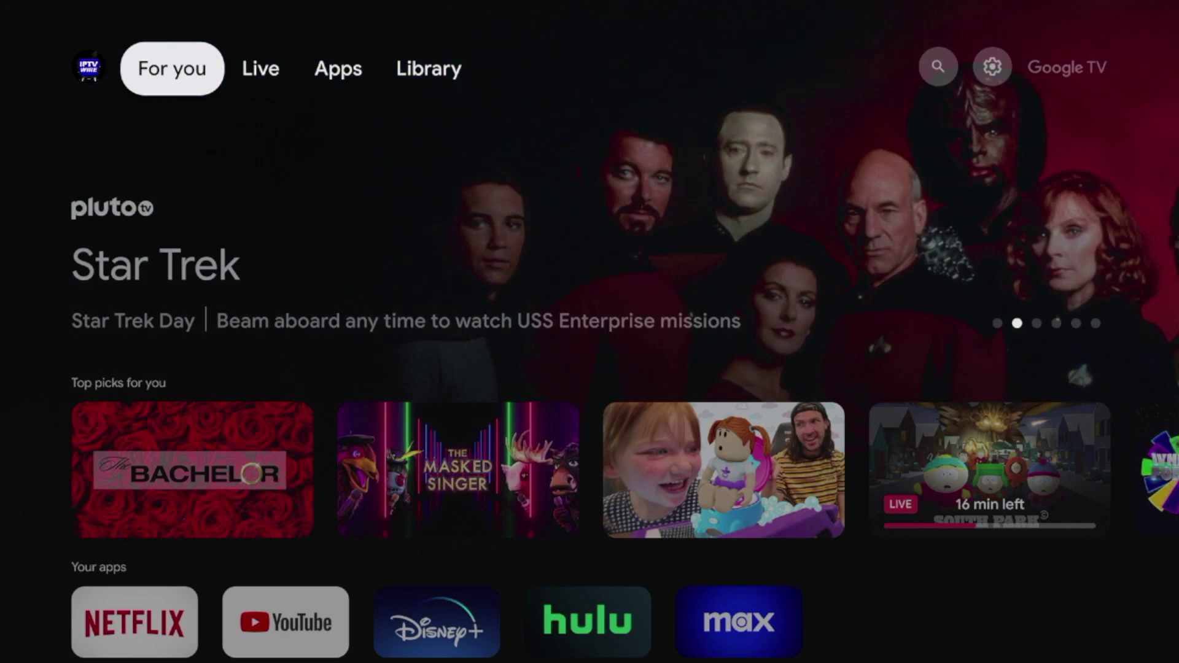
key(Right)
key(Right)
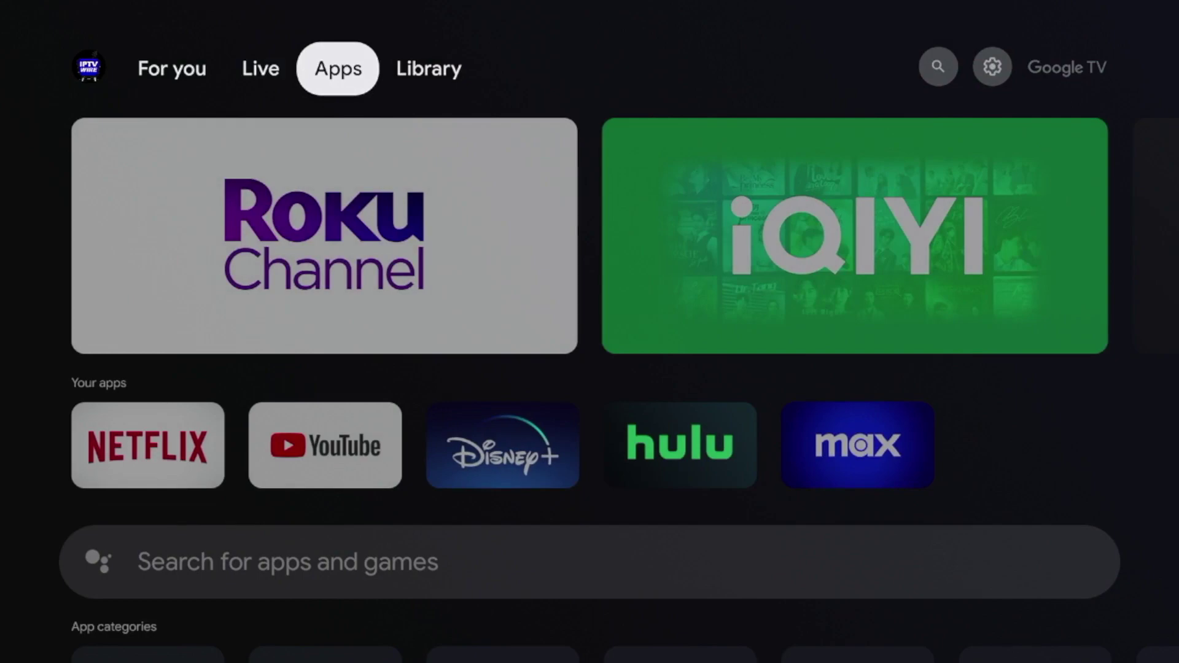
Step: Search the apps for 'surfshar' so Surfshark VPN - Fast & Secure tops the results
key(Down)
key(Down)
key(Down)
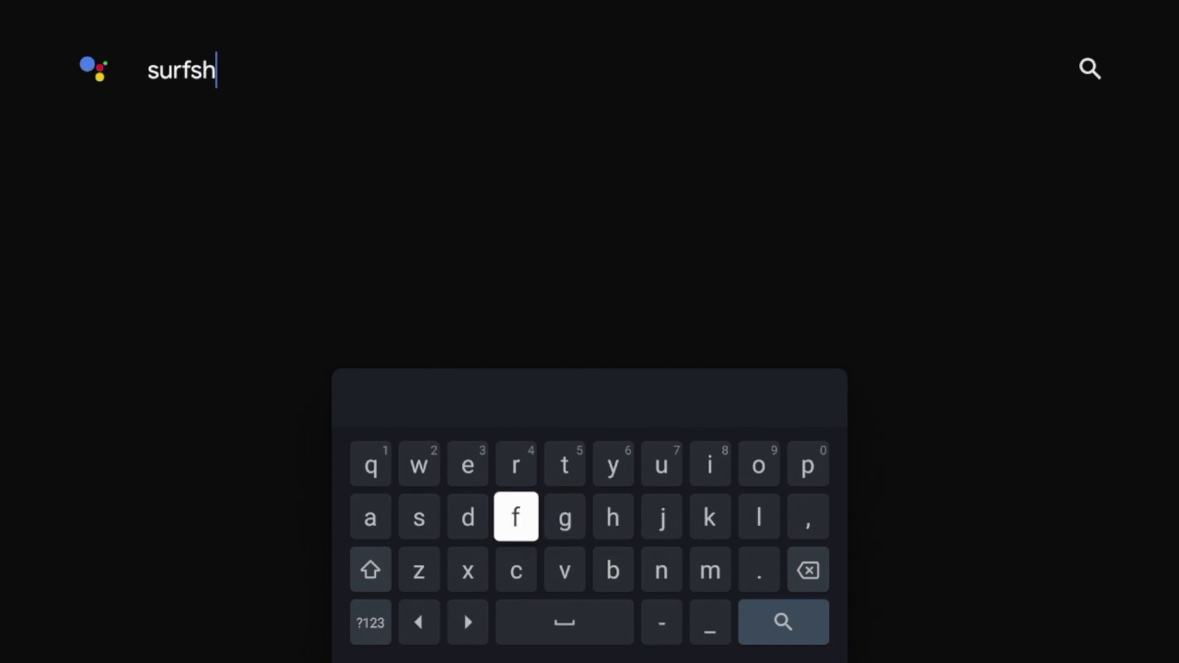
key(Left)
key(Left)
key(Left)
key(Return)
key(Up)
key(Right)
key(Right)
key(Right)
key(Return)
key(Down)
key(Right)
key(Right)
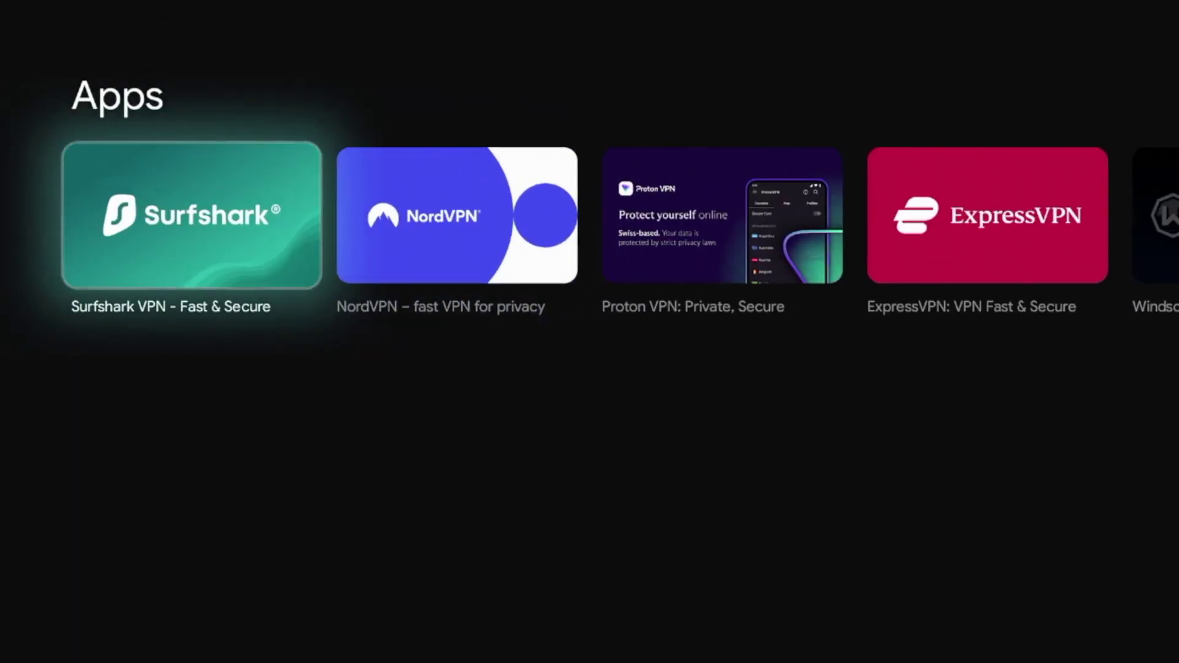
Step: Open the Surfshark VPN - Fast & Secure store page and install the app
key(Return)
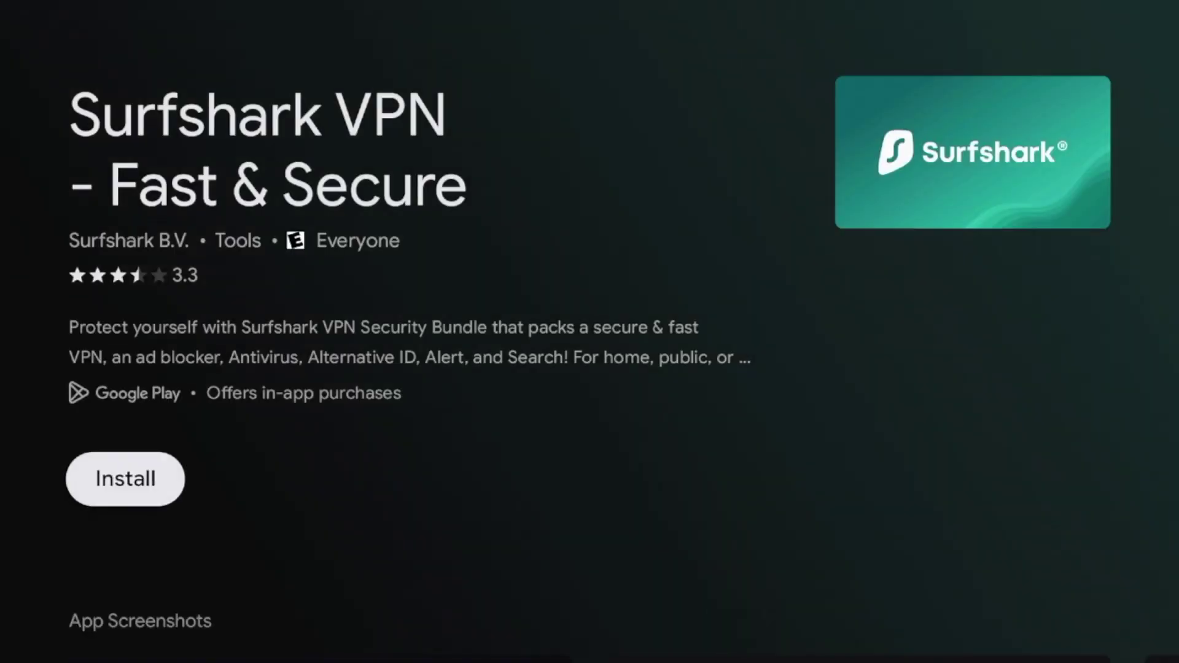
key(Return)
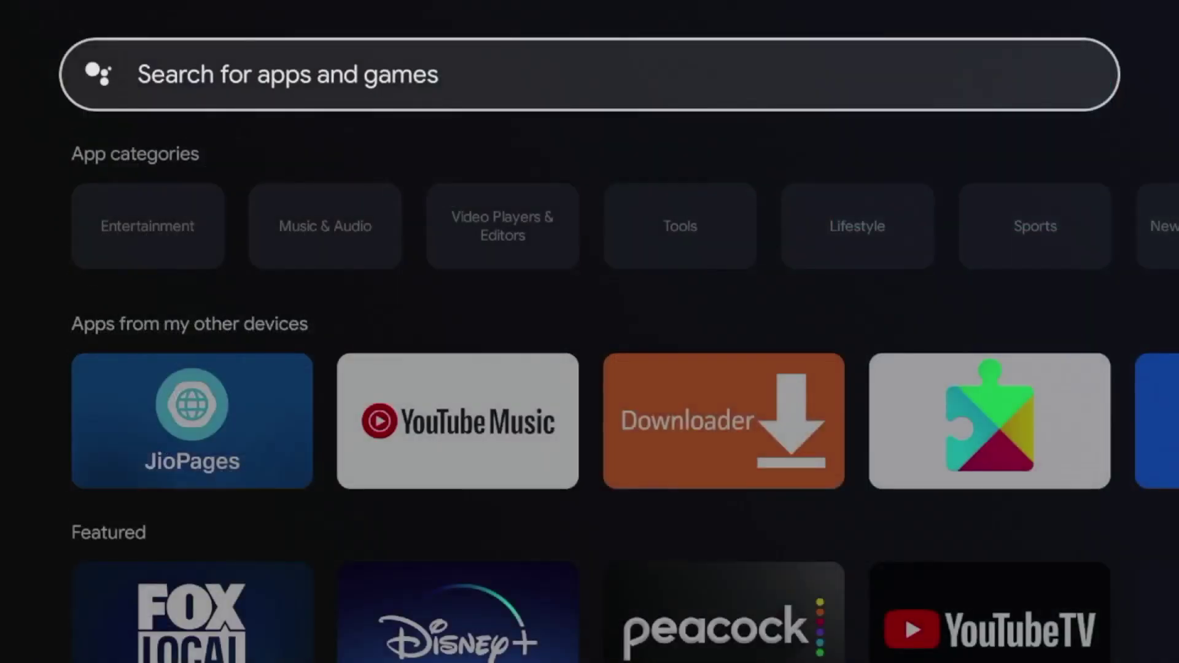
Step: Move the Surfshark tile to the first slot of Your apps, ahead of Netflix
key(Up)
key(Up)
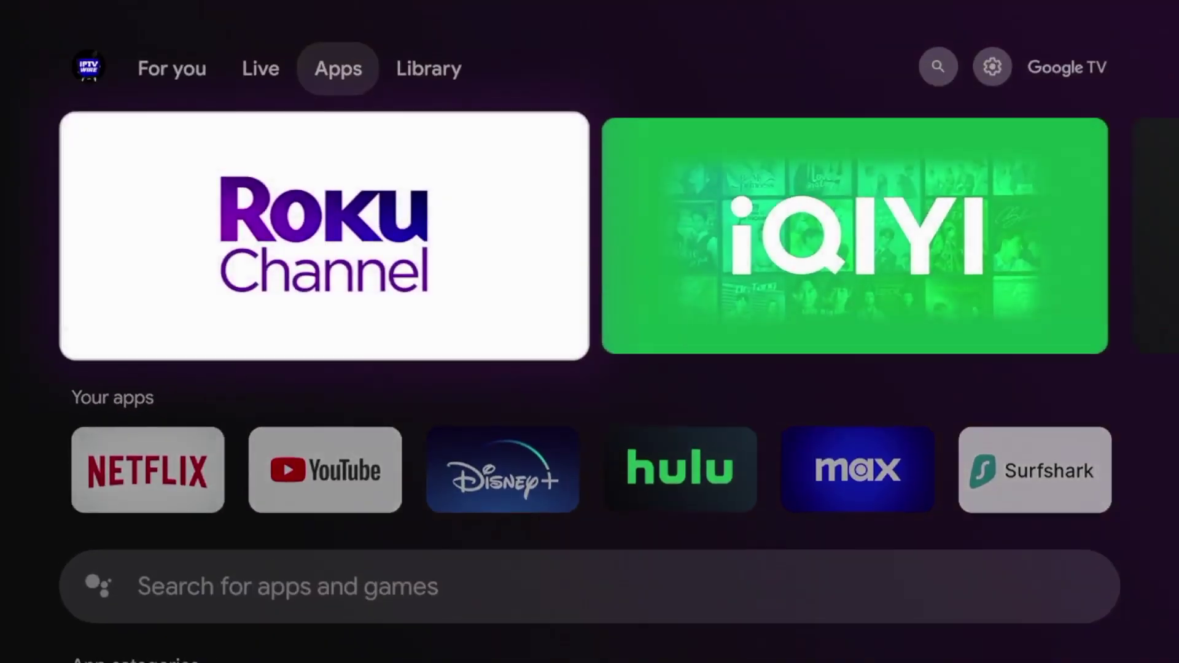
key(Down)
key(Right)
key(Right)
key(Right)
key(Right)
key(Right)
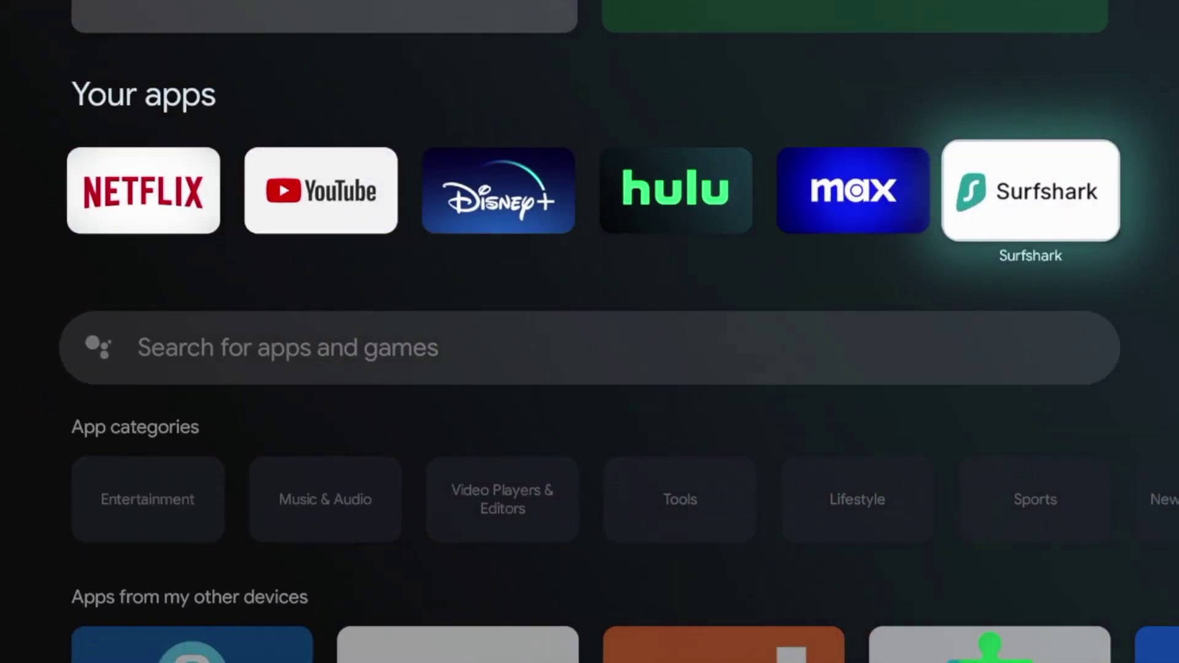
key(Return)
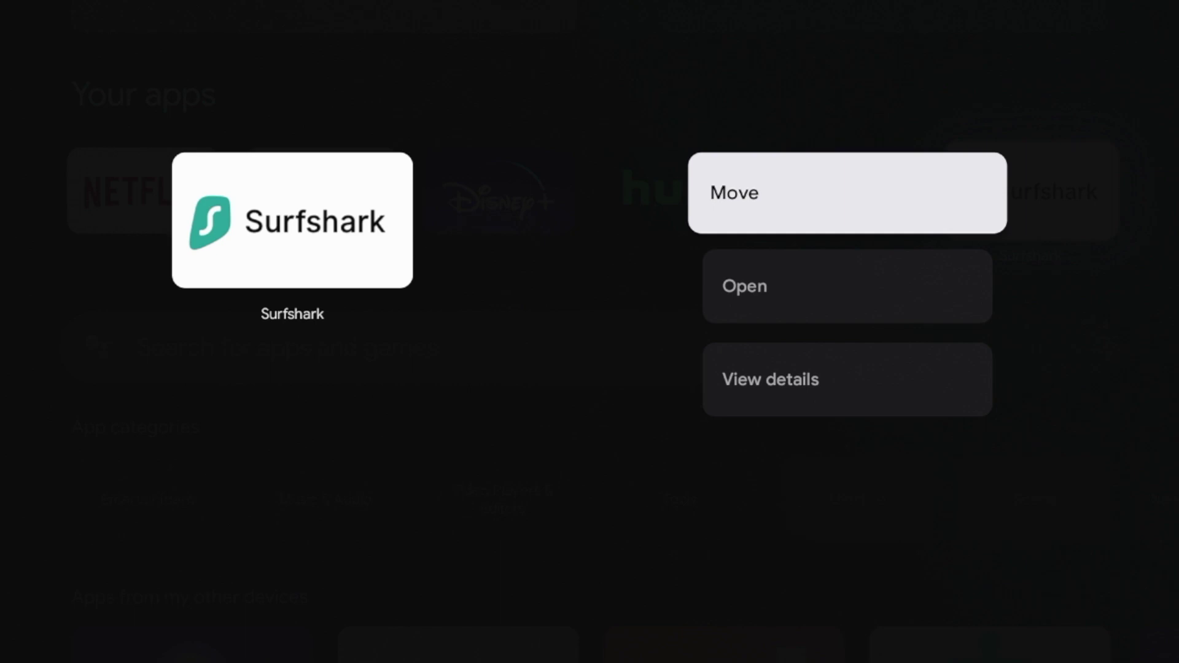
key(Return)
key(Left)
key(Left)
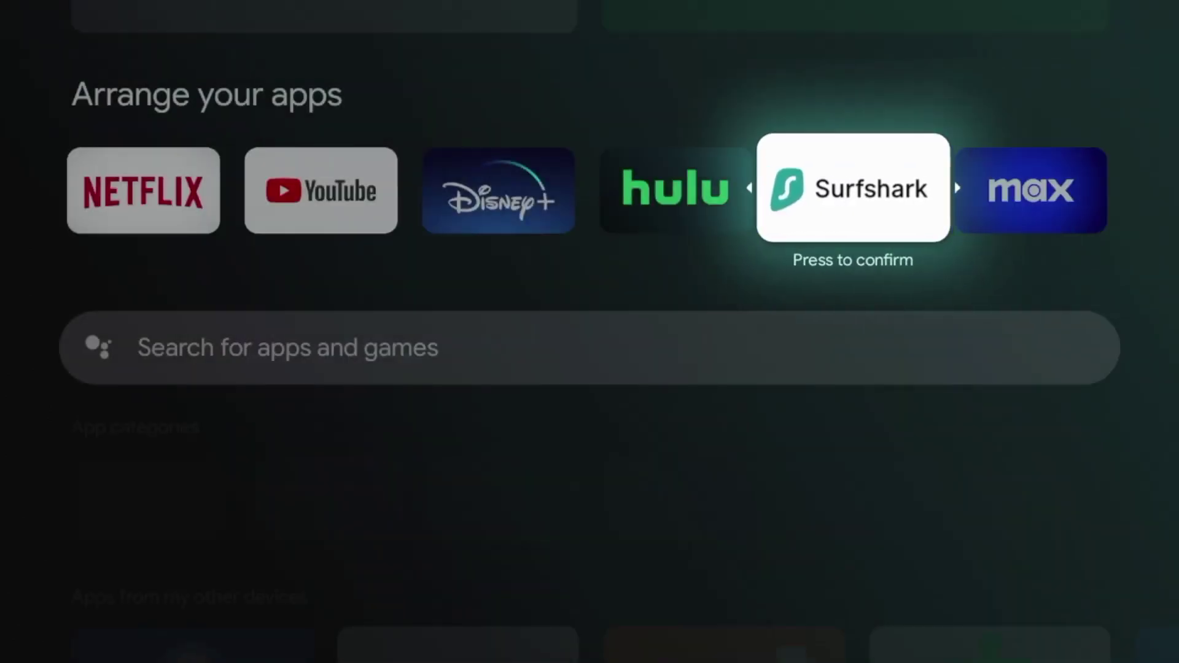
key(Left)
key(Left)
key(Left)
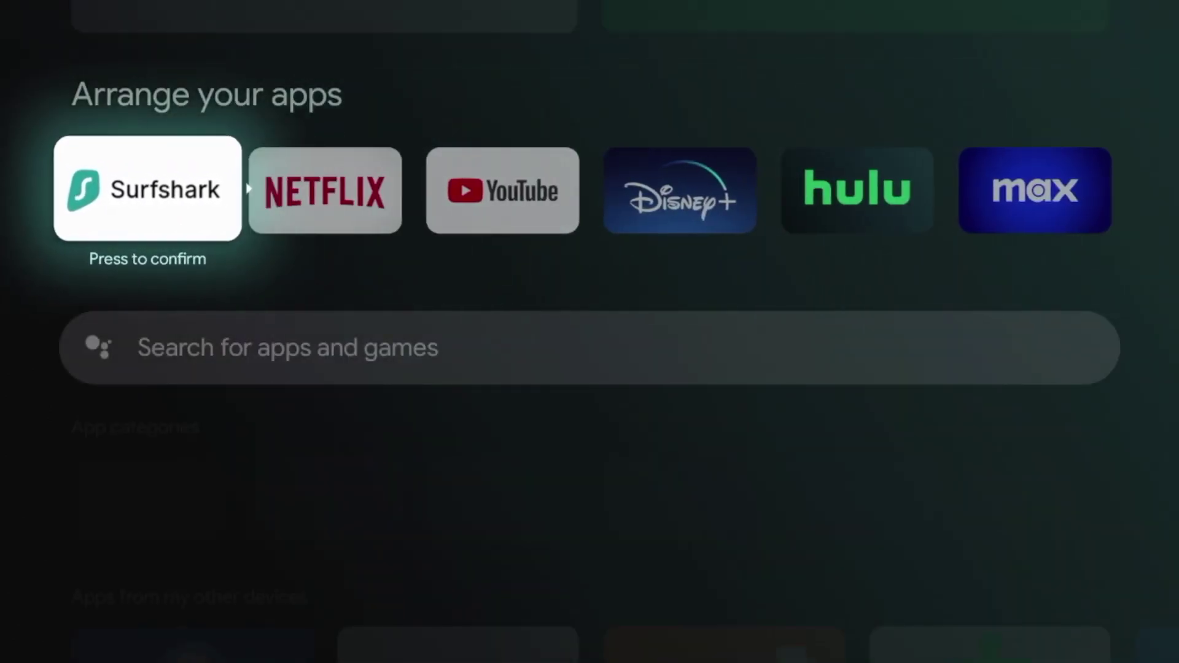
key(Return)
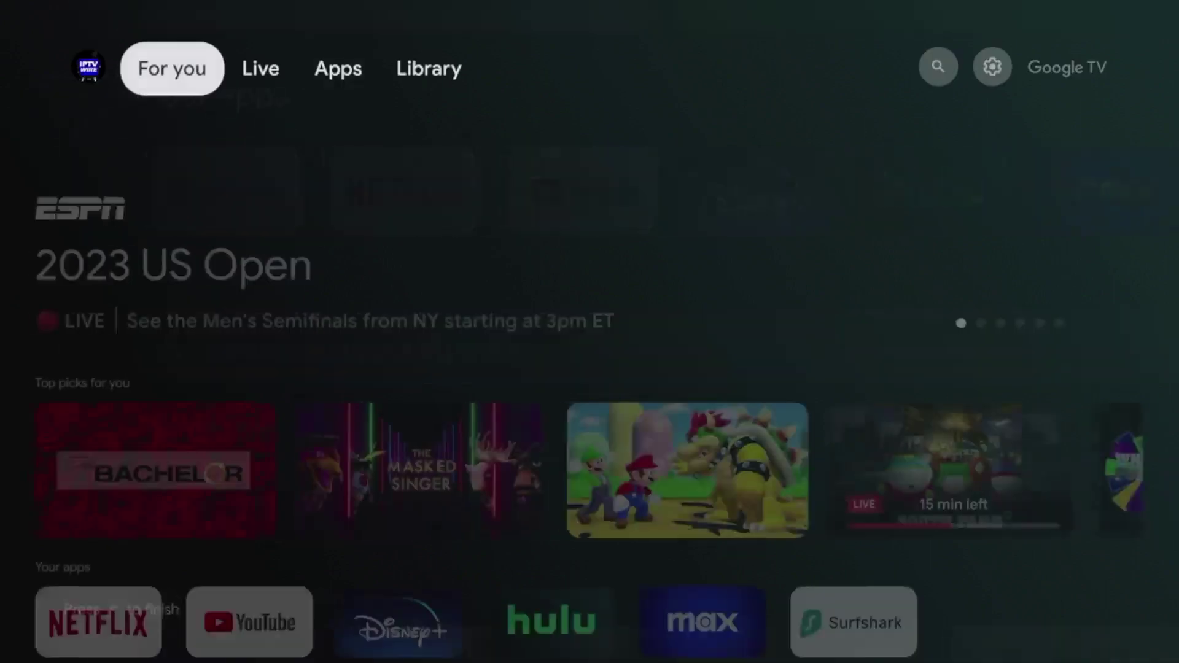
Step: Bring focus back to the Surfshark tile in the Your apps row
key(Down)
key(Down)
key(Down)
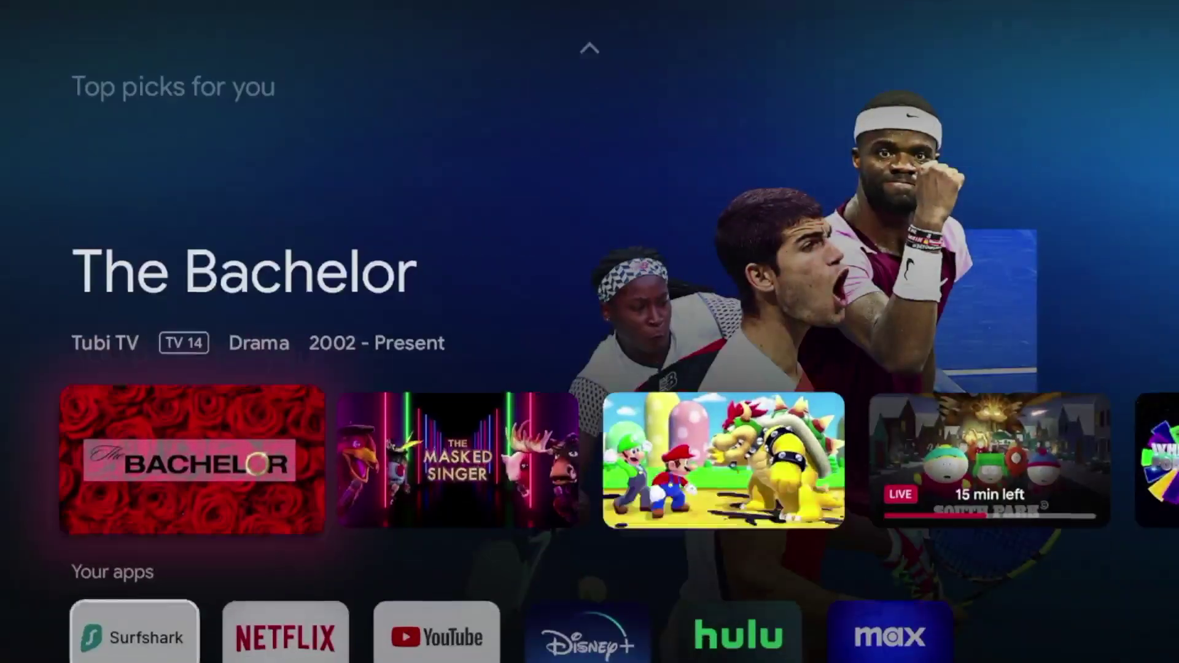
key(Right)
key(Left)
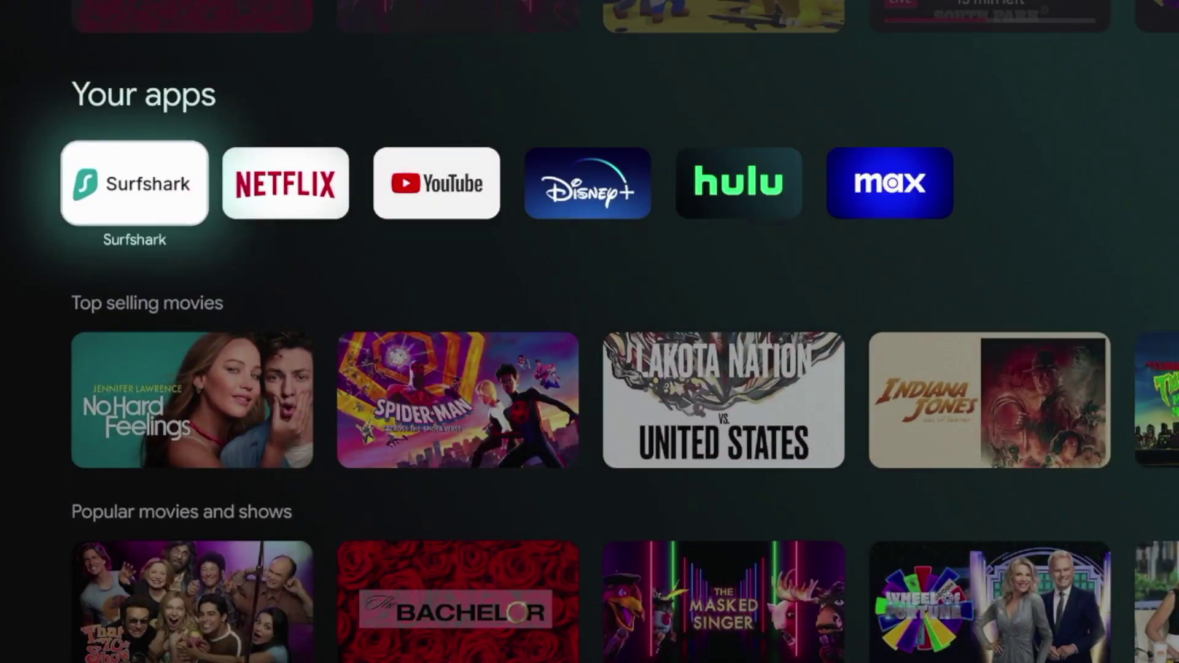
key(Right)
Step: Launch Surfshark and log in with the account e-mail and password
key(Left)
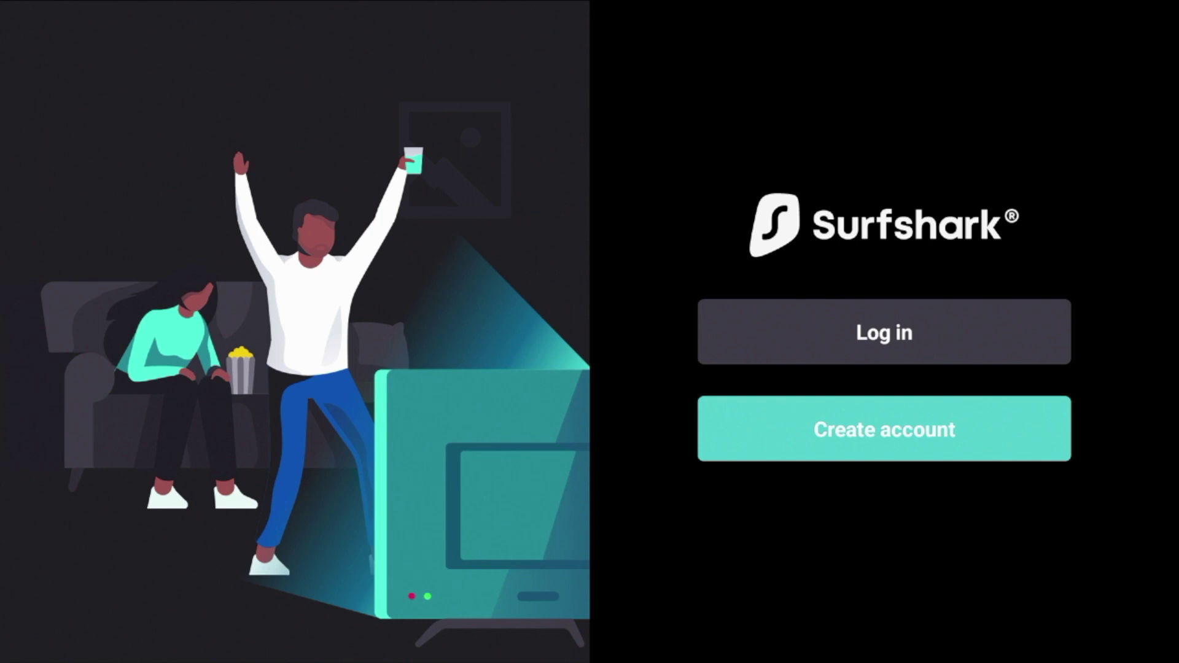
key(Up)
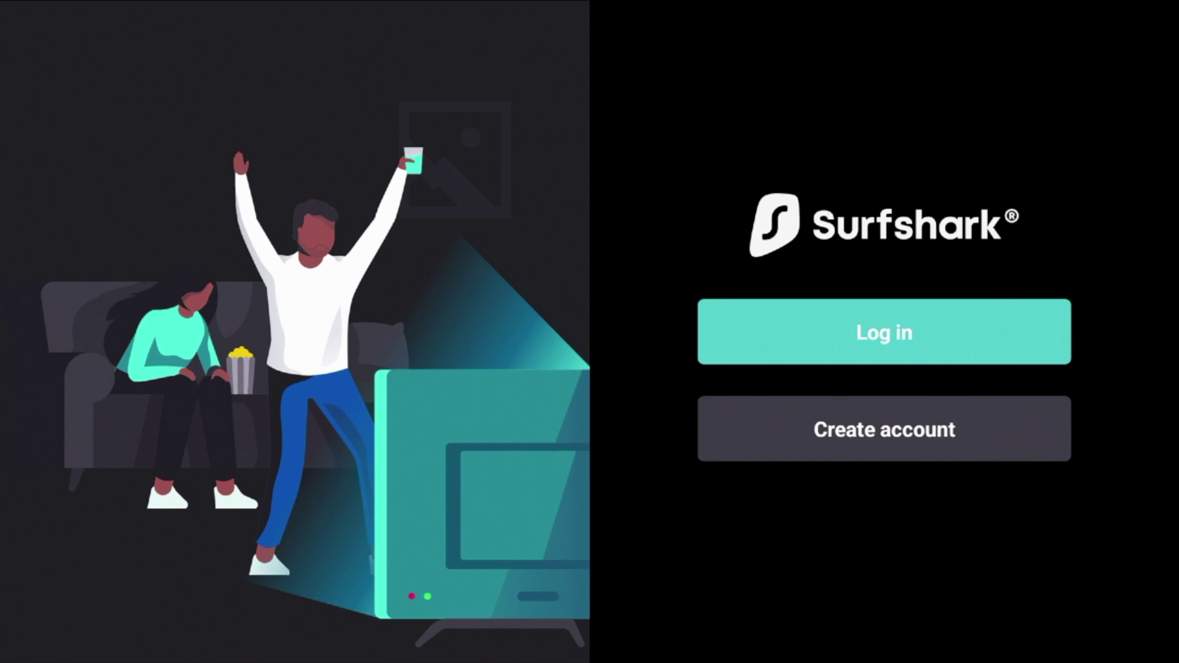
key(Return)
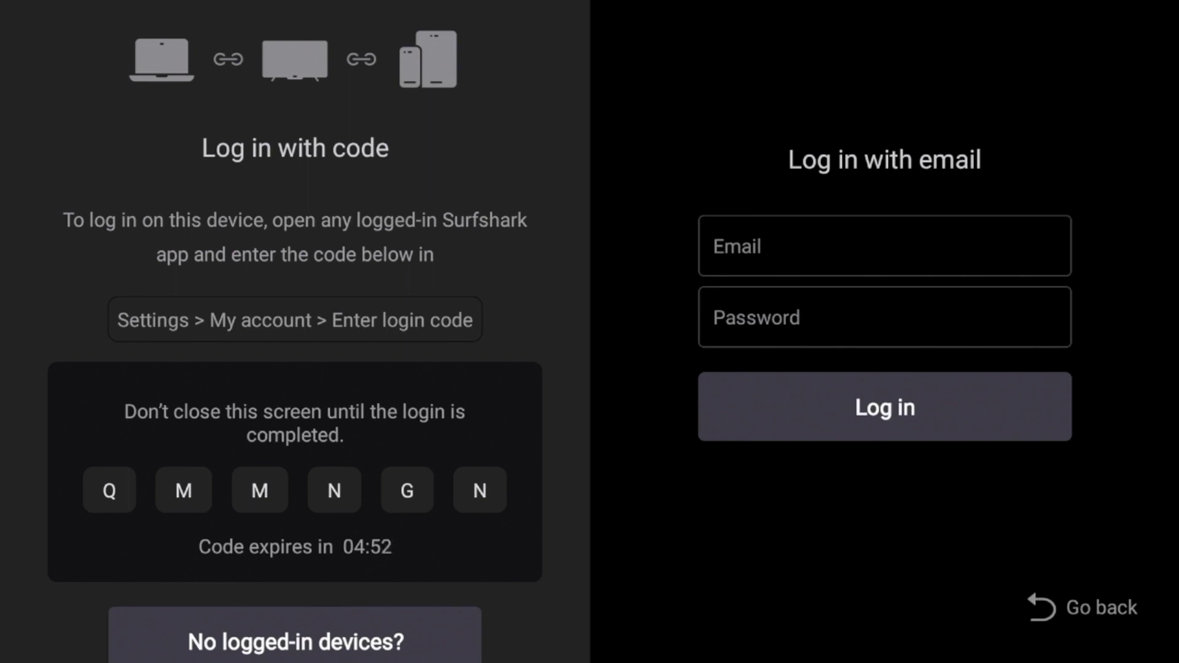
key(Return)
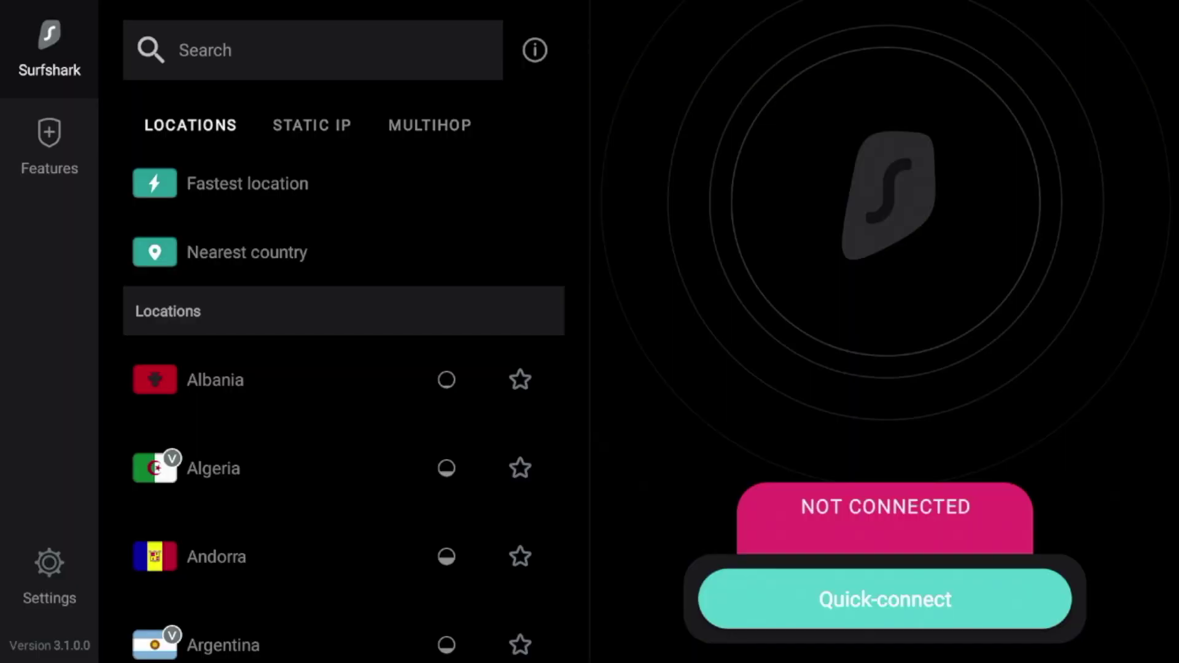
Step: Quick-connect and approve the connection request, connecting to United States - Kansas City
key(Return)
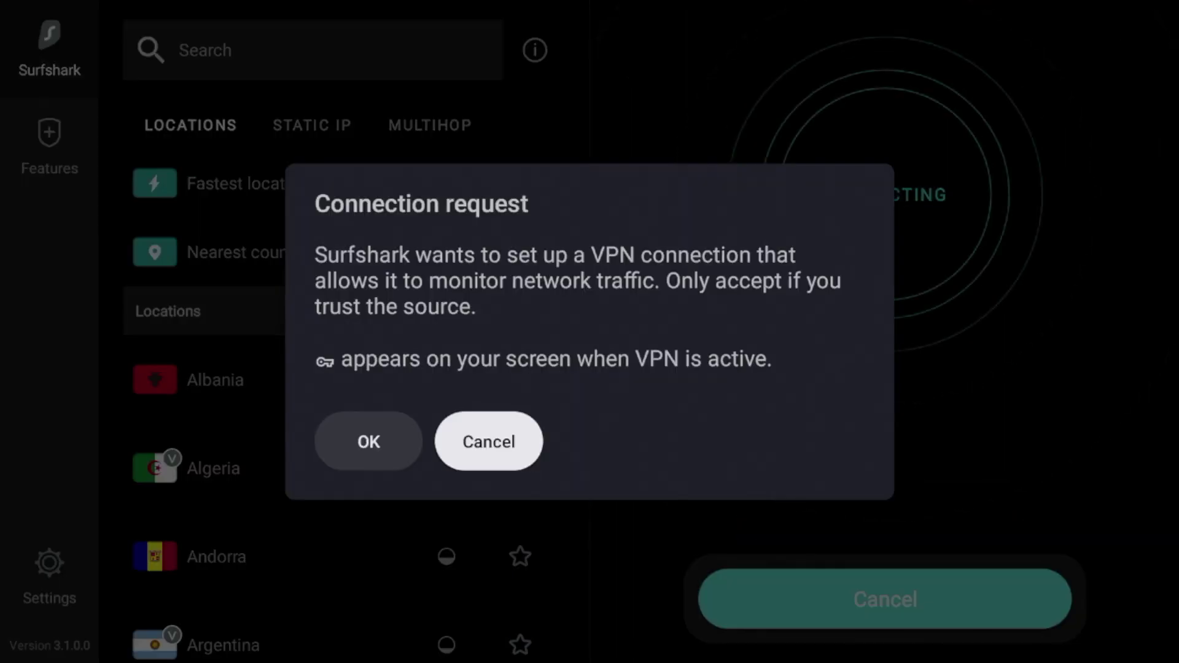
key(Left)
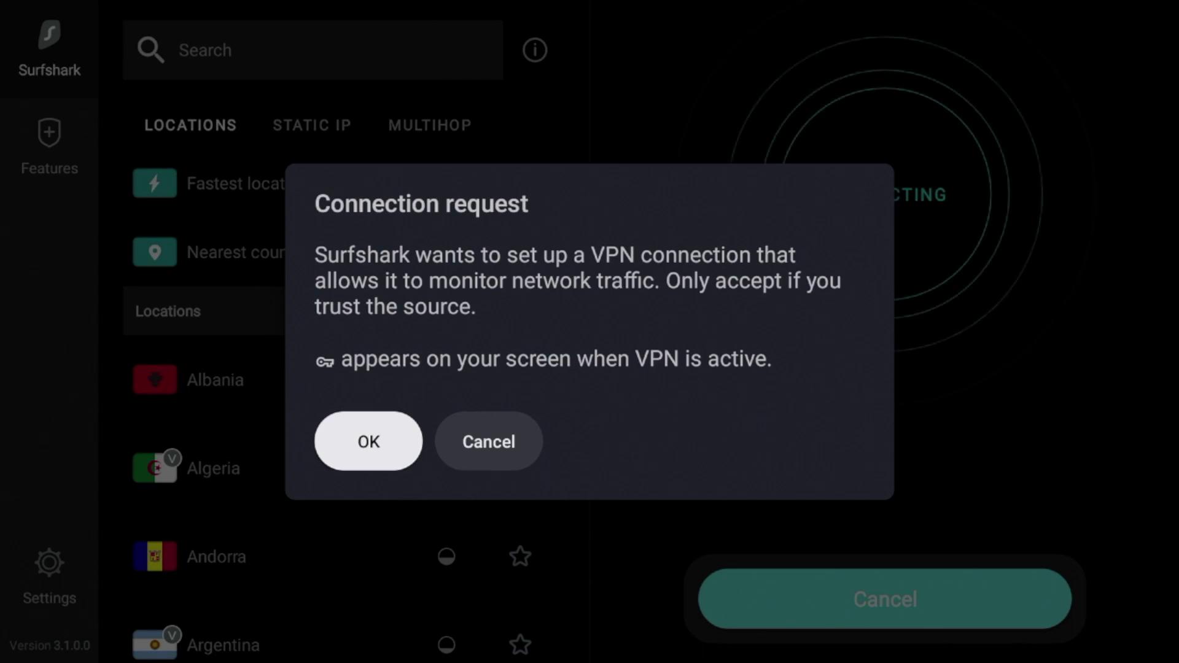
key(Return)
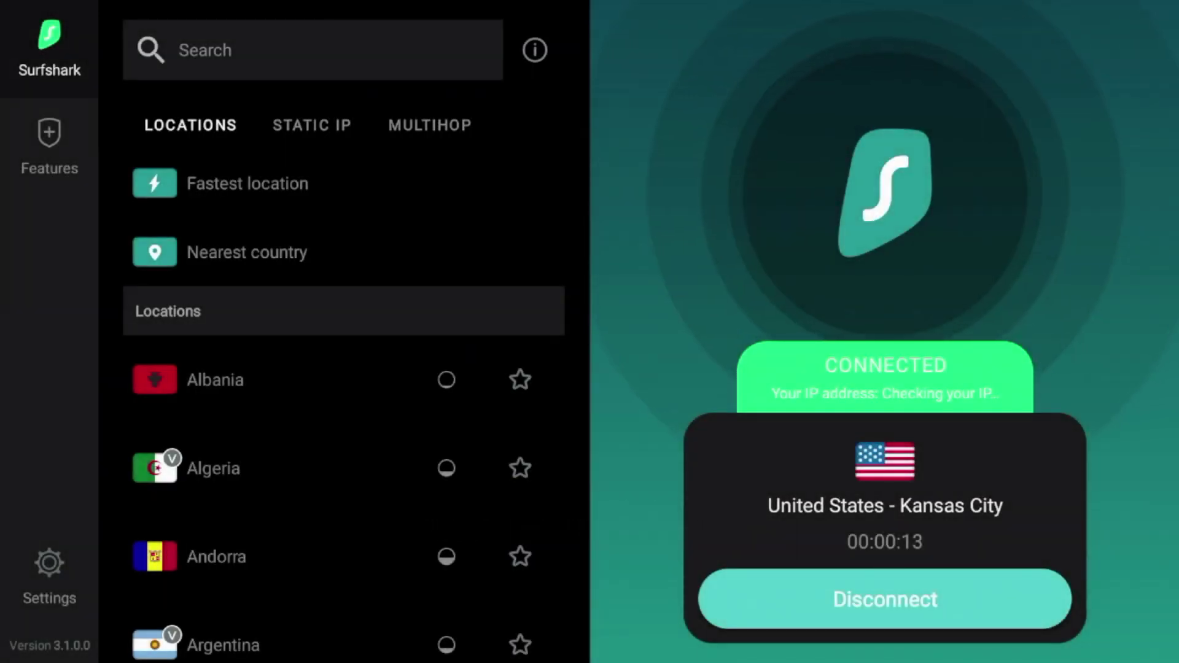
key(Left)
Step: Browse the top of the Locations list from Albania down through the Australia servers
key(Up)
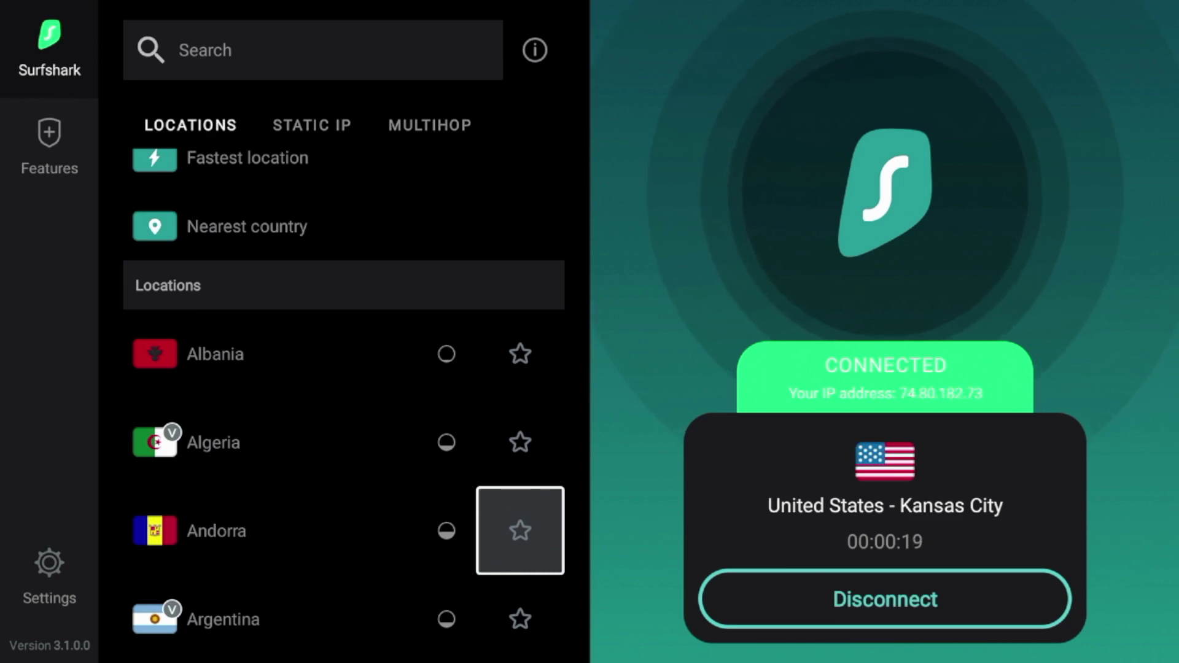
click(520, 353)
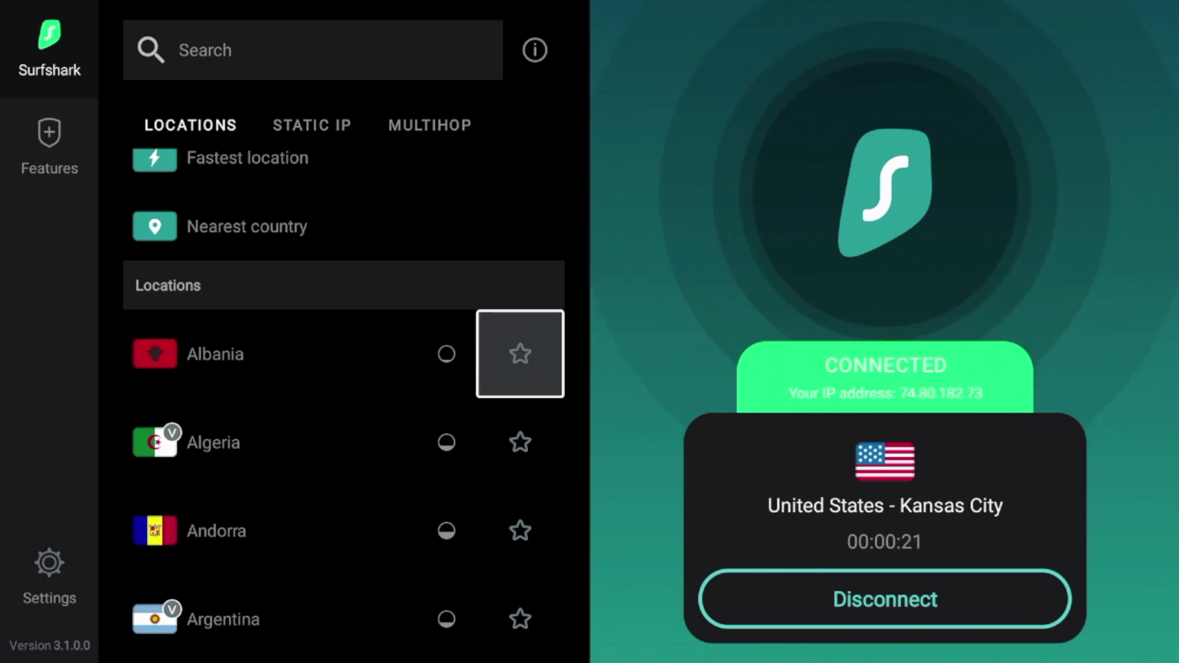
click(49, 147)
click(247, 158)
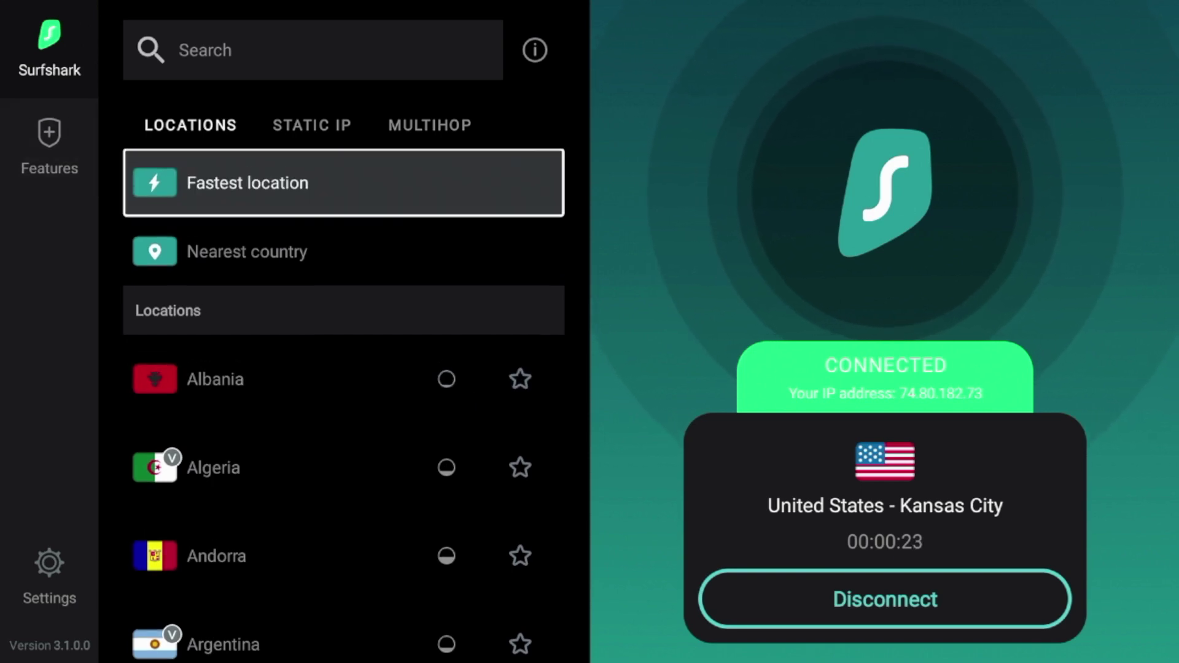
click(49, 147)
click(248, 184)
click(215, 380)
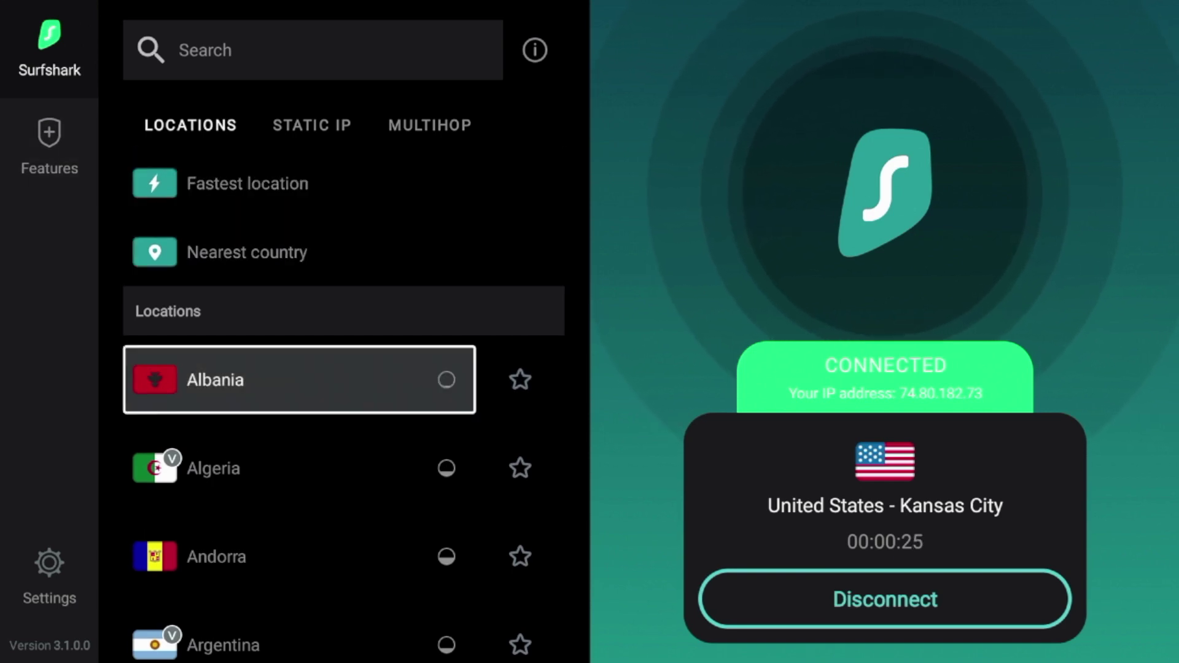
click(216, 557)
click(223, 644)
click(257, 634)
click(258, 634)
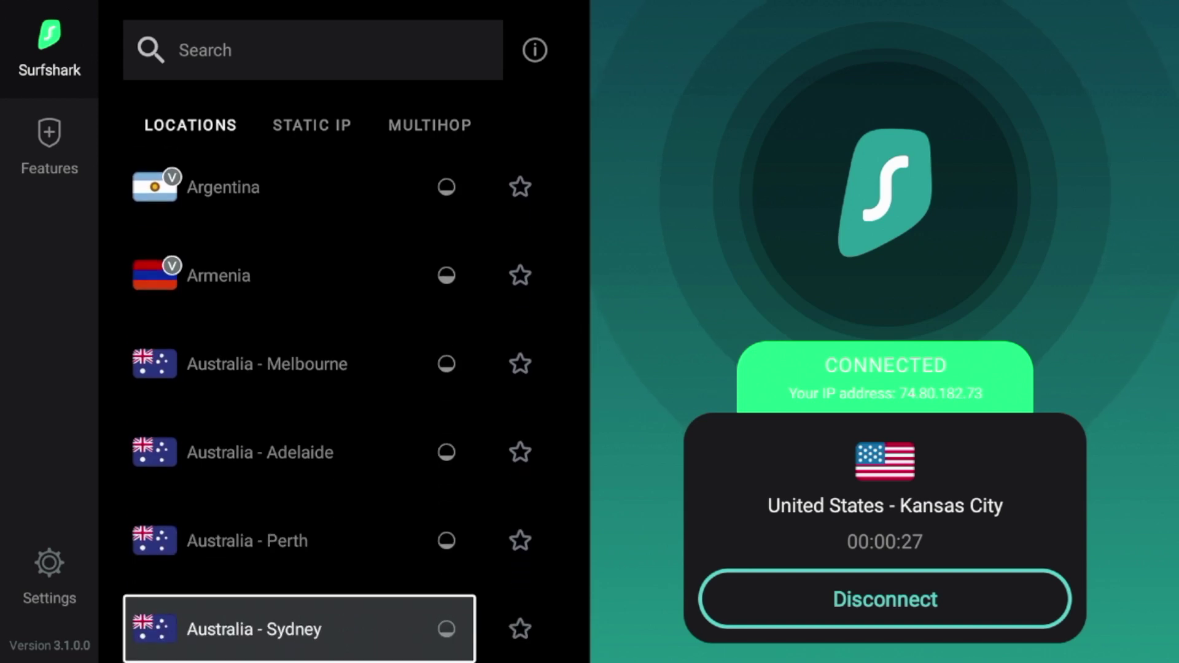
click(268, 363)
click(259, 452)
click(260, 644)
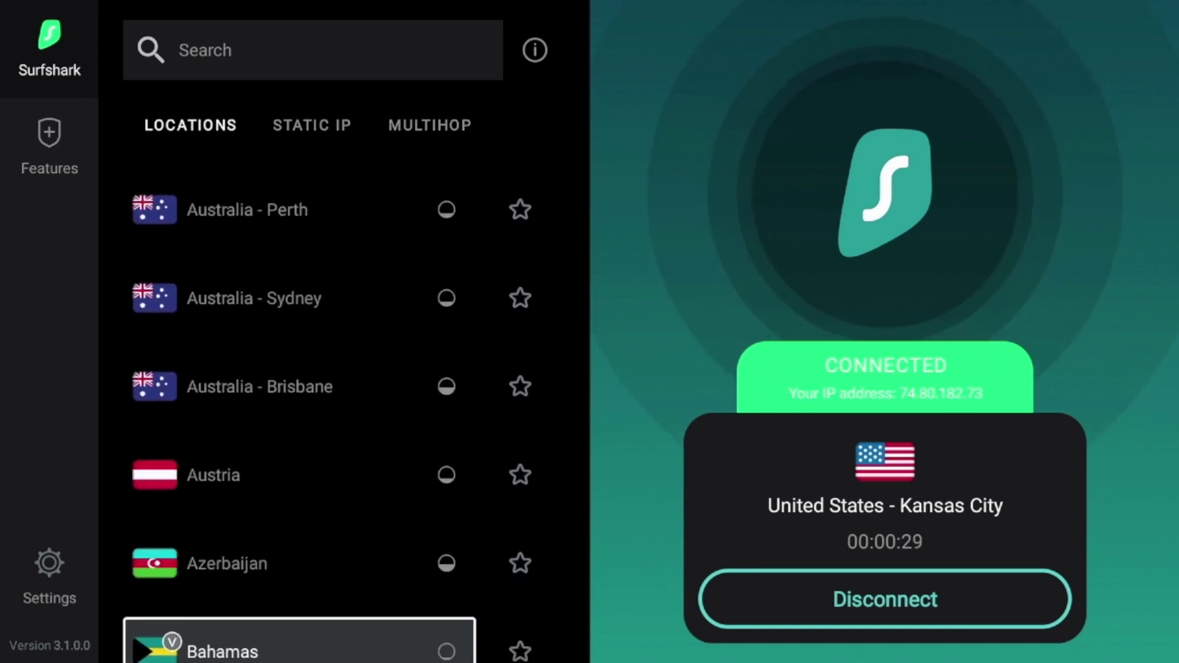
Step: Scroll on through the Canada, France and India locations, then open Settings
key(Down)
key(Down)
key(Up)
key(Up)
key(Down)
key(Down)
key(Down)
key(Down)
key(Down)
key(Down)
key(Down)
key(Down)
key(Down)
key(Down)
key(Down)
key(Down)
key(Down)
key(Up)
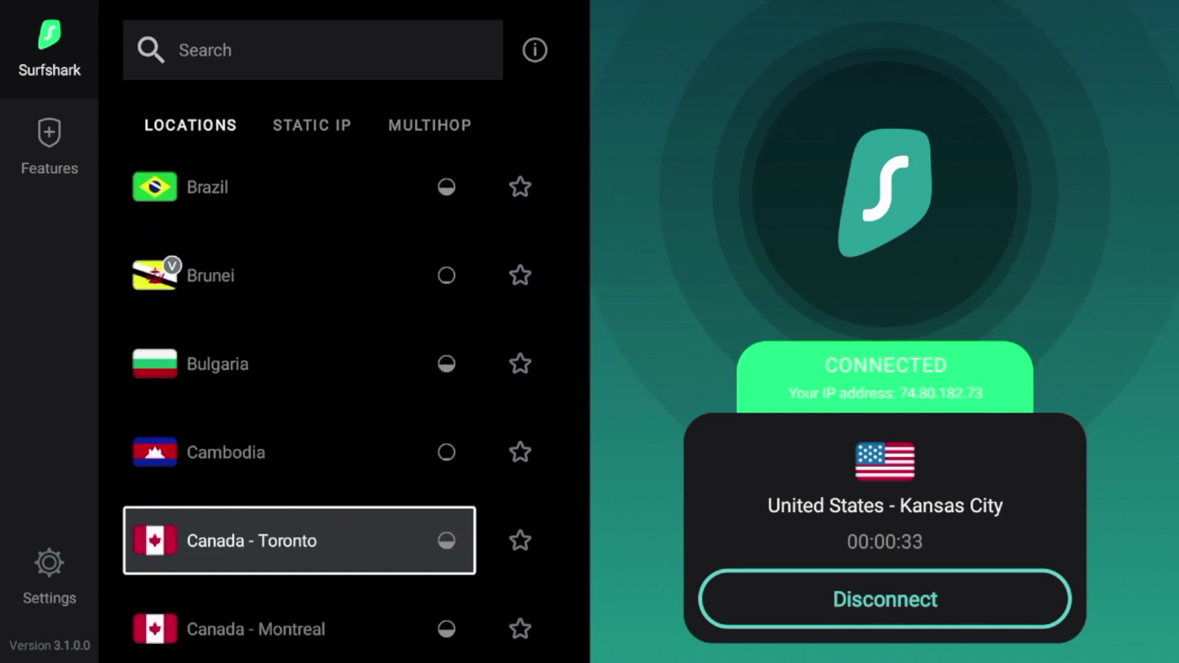
key(Down)
key(Down)
key(Down)
key(Down)
key(Down)
key(Down)
key(Down)
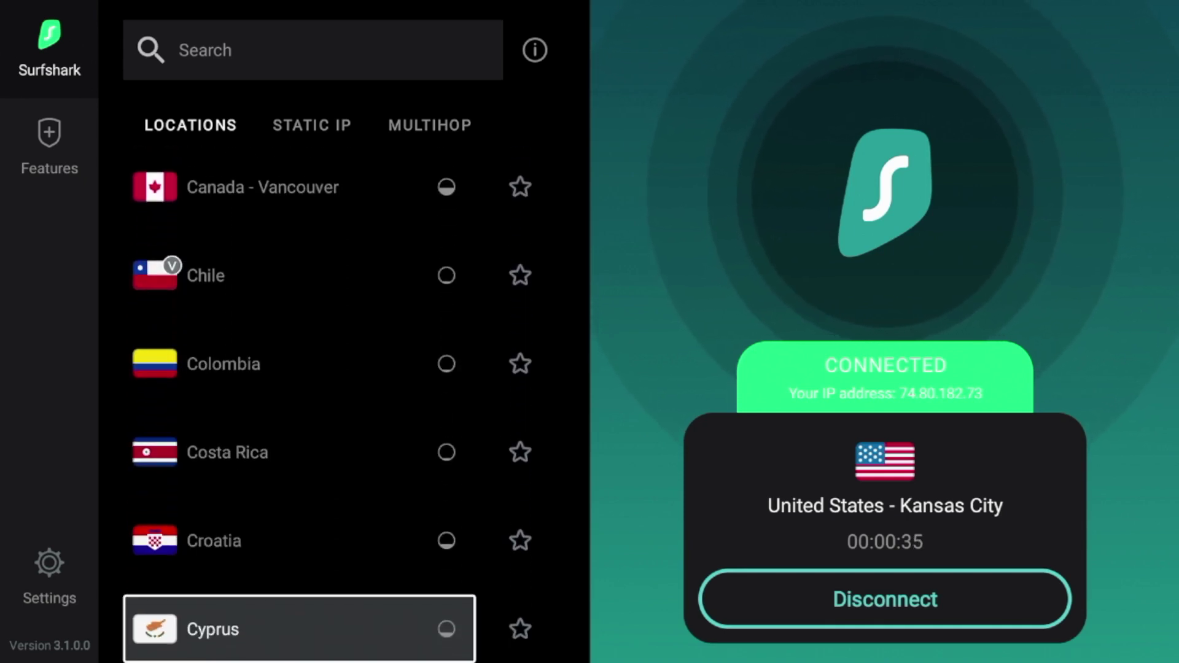
key(Up)
key(Up)
key(Up)
key(Up)
key(Up)
key(Up)
key(Up)
key(Right)
key(Left)
key(Down)
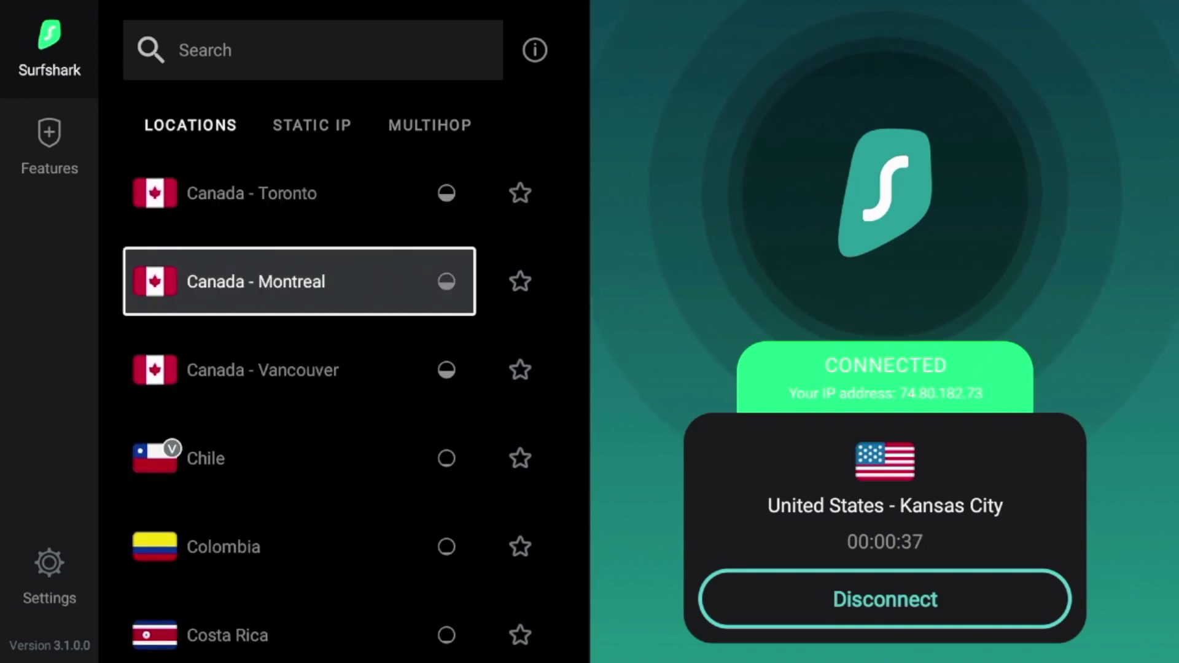
key(Down)
key(Down)
key(Up)
key(Up)
key(Up)
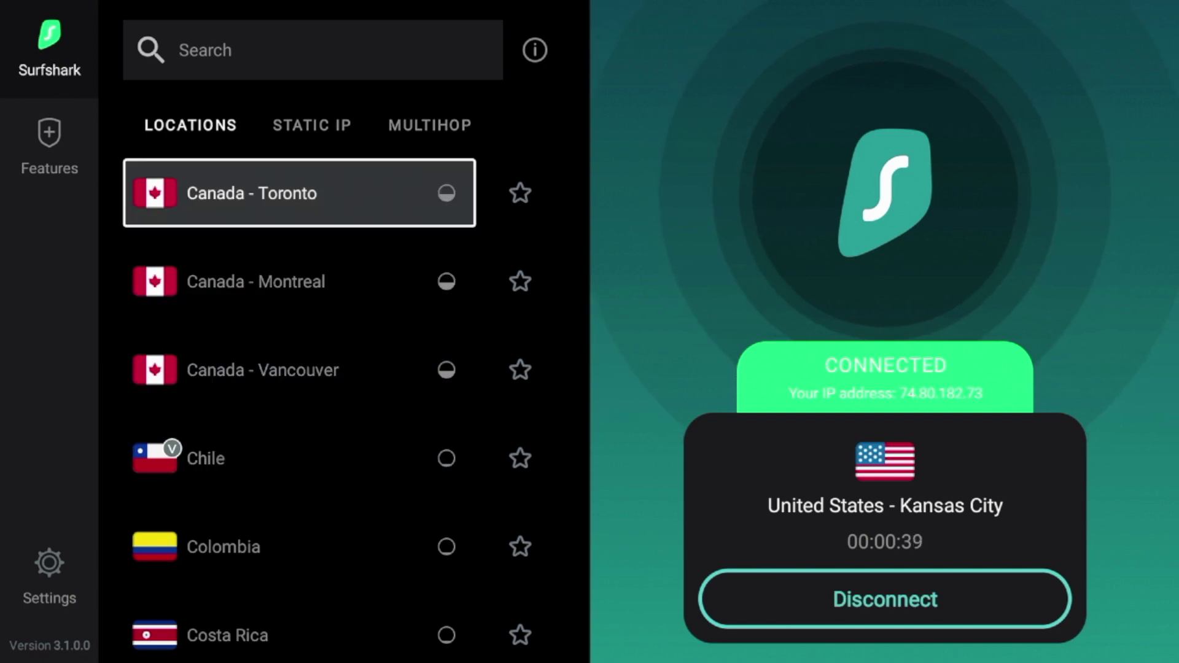
key(Up)
key(Right)
key(Left)
key(Down)
key(Down)
key(Down)
key(Down)
key(Down)
key(Down)
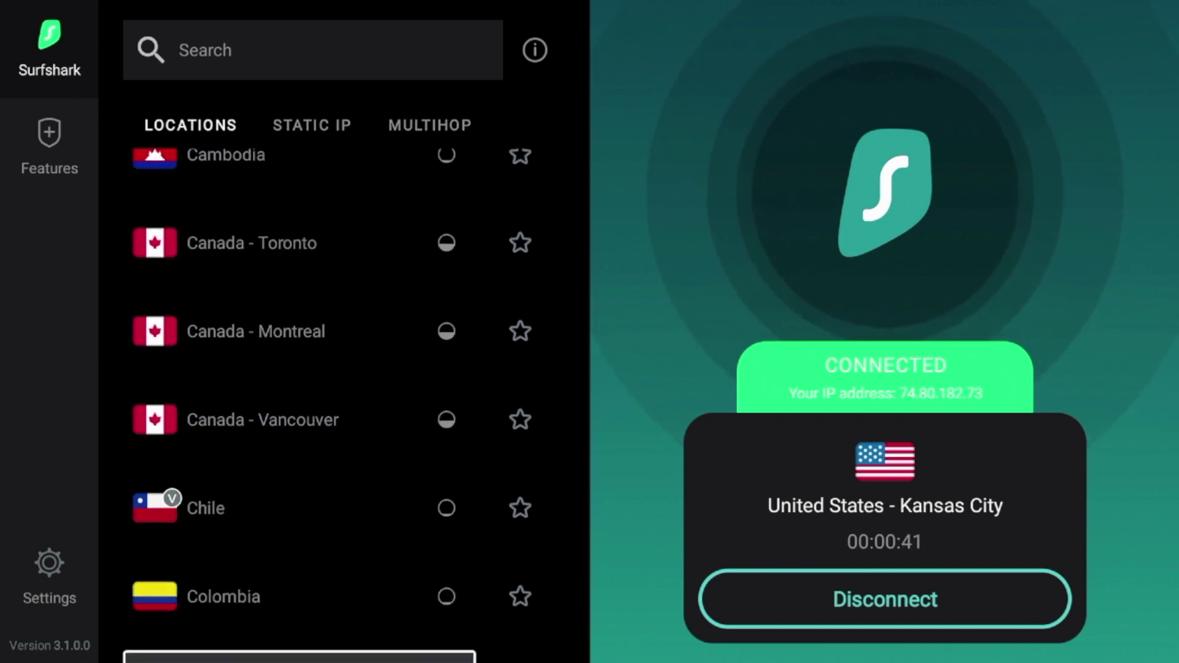
key(Down)
key(Down)
key(Down)
key(Down)
key(Down)
key(Down)
key(Down)
key(Down)
key(Down)
key(Down)
key(Down)
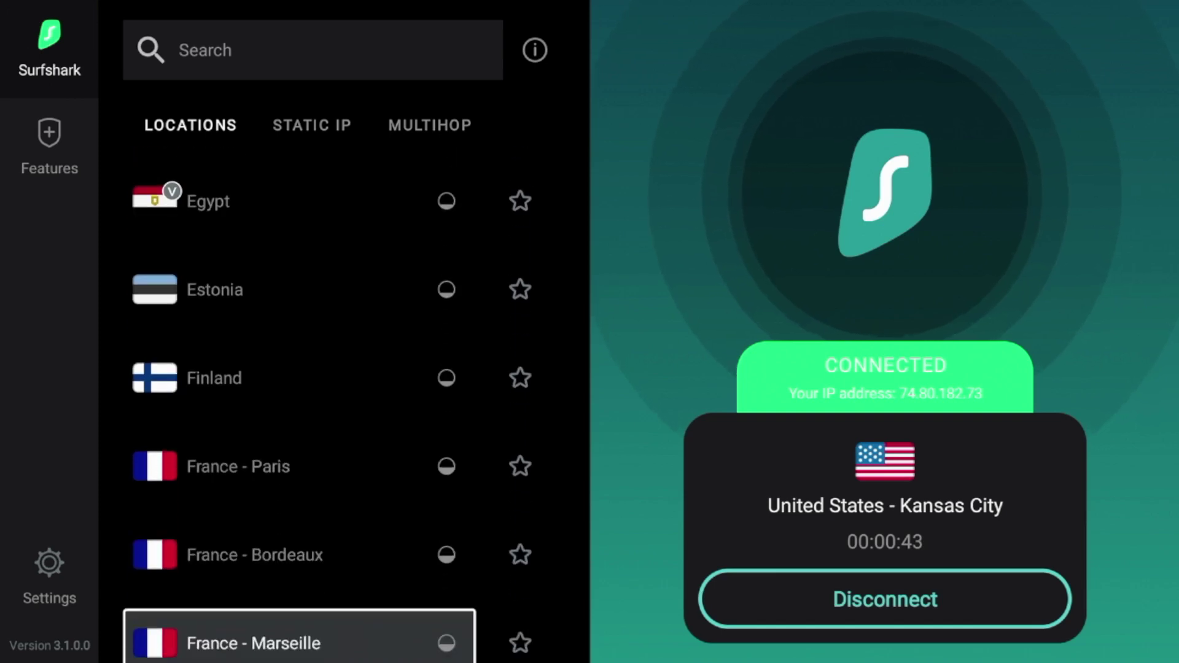
key(Down)
key(Down)
key(Down)
key(Down)
key(Down)
key(Down)
key(Down)
key(Down)
key(Down)
key(Down)
key(Down)
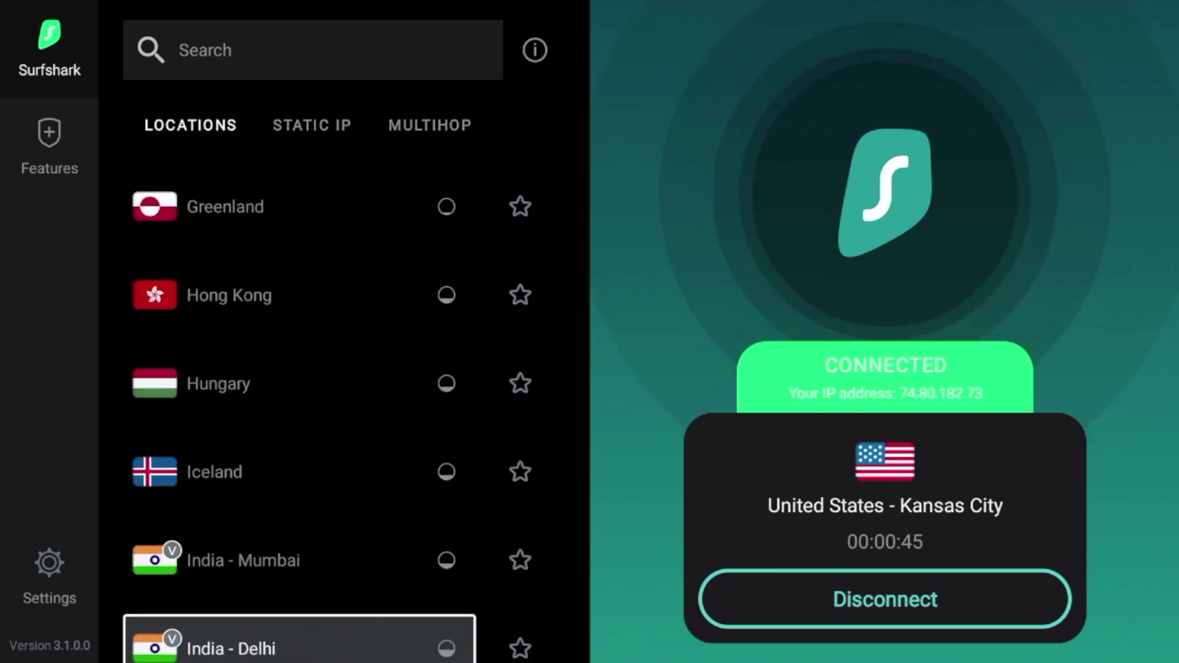
key(Down)
key(Down)
key(Up)
key(Up)
key(Up)
key(Left)
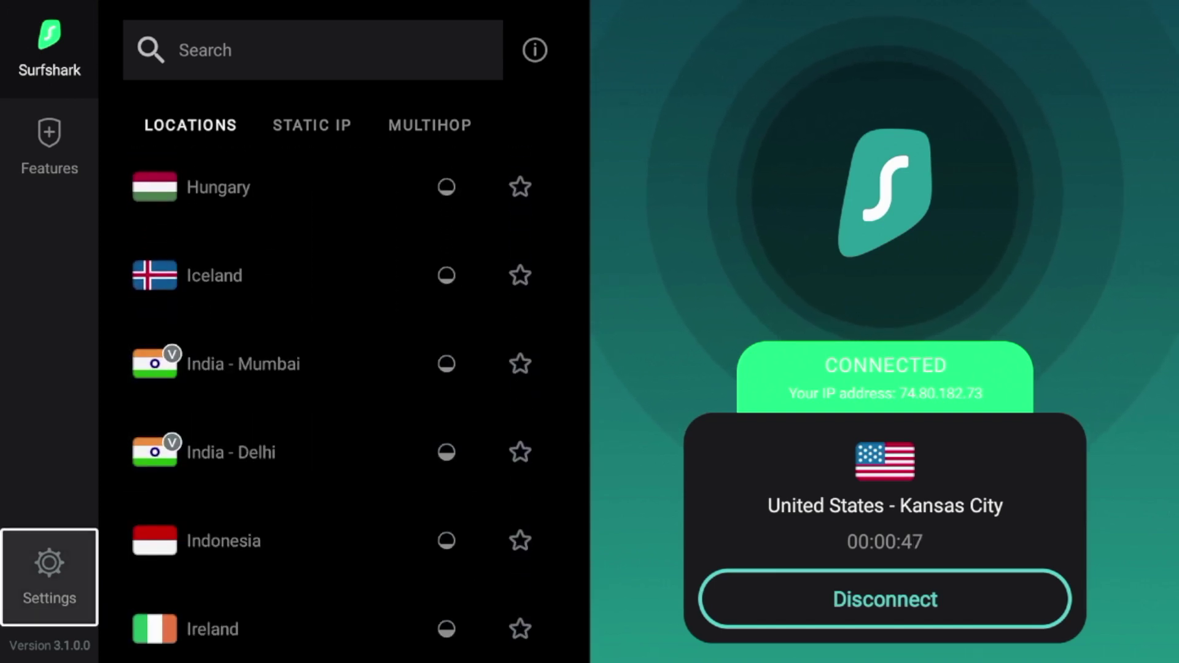
key(Return)
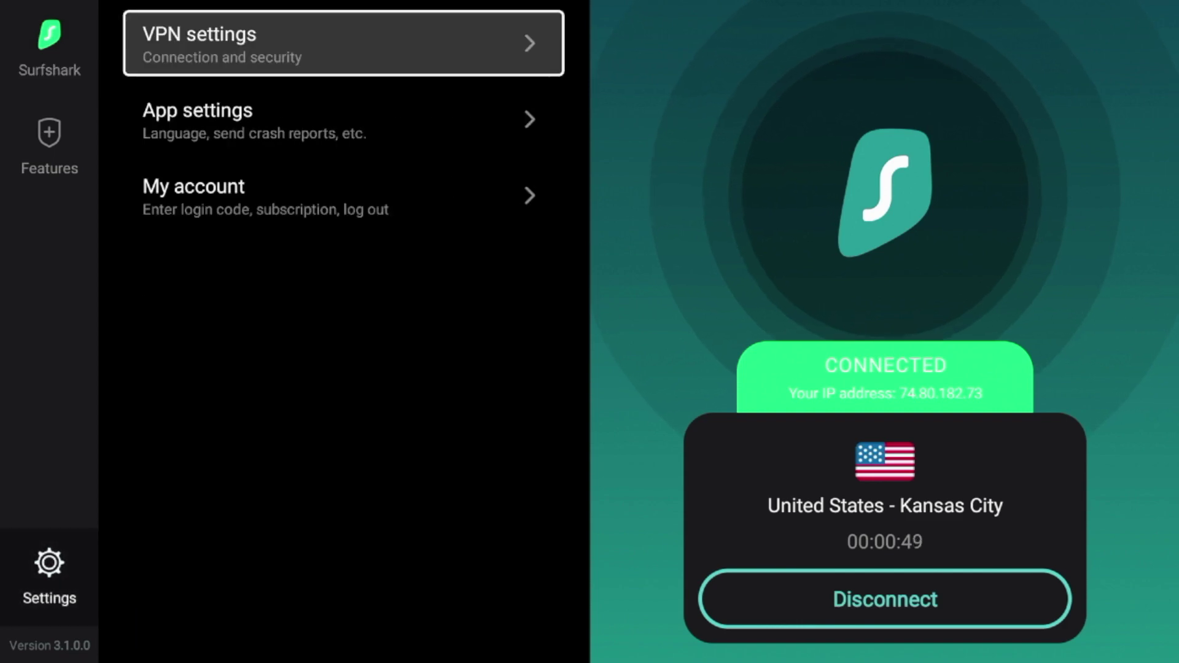
Step: Open VPN settings and toggle Auto-connect on, then back off
key(Down)
key(Up)
key(Return)
key(Down)
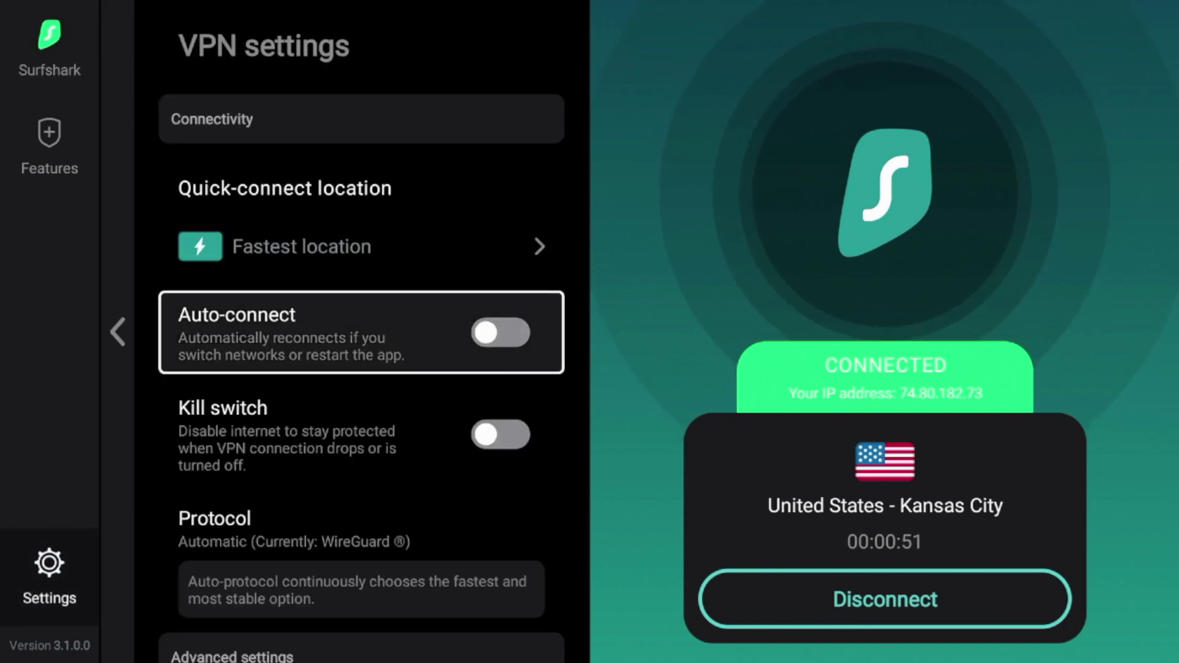
key(Down)
key(Up)
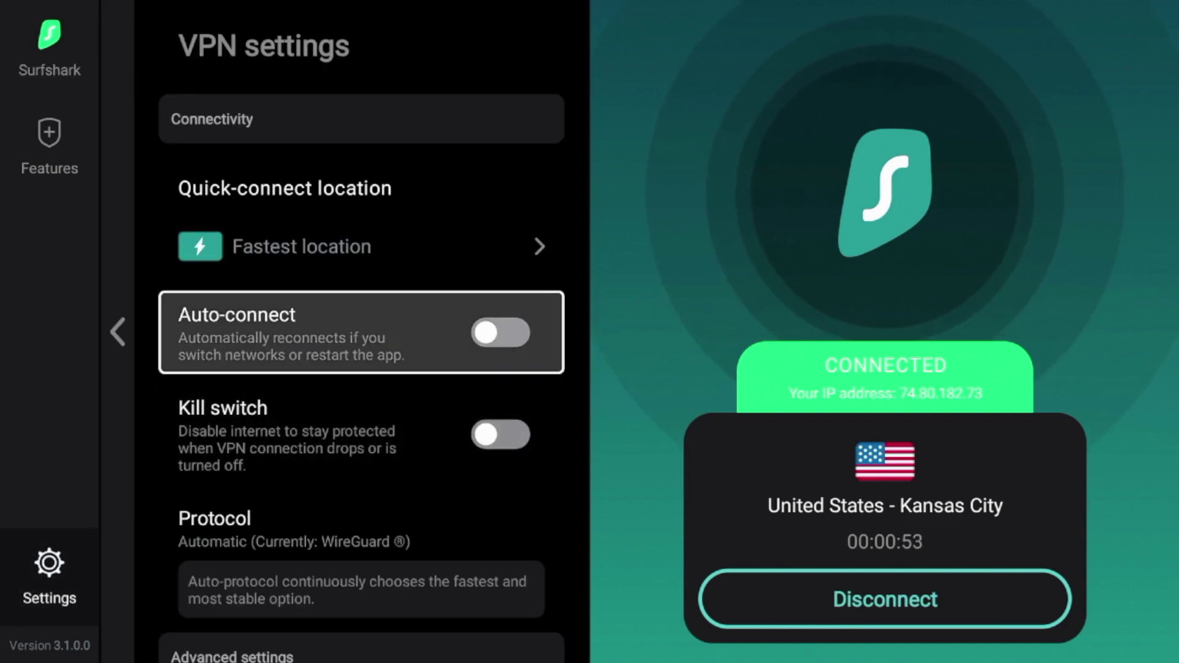
key(Up)
key(Down)
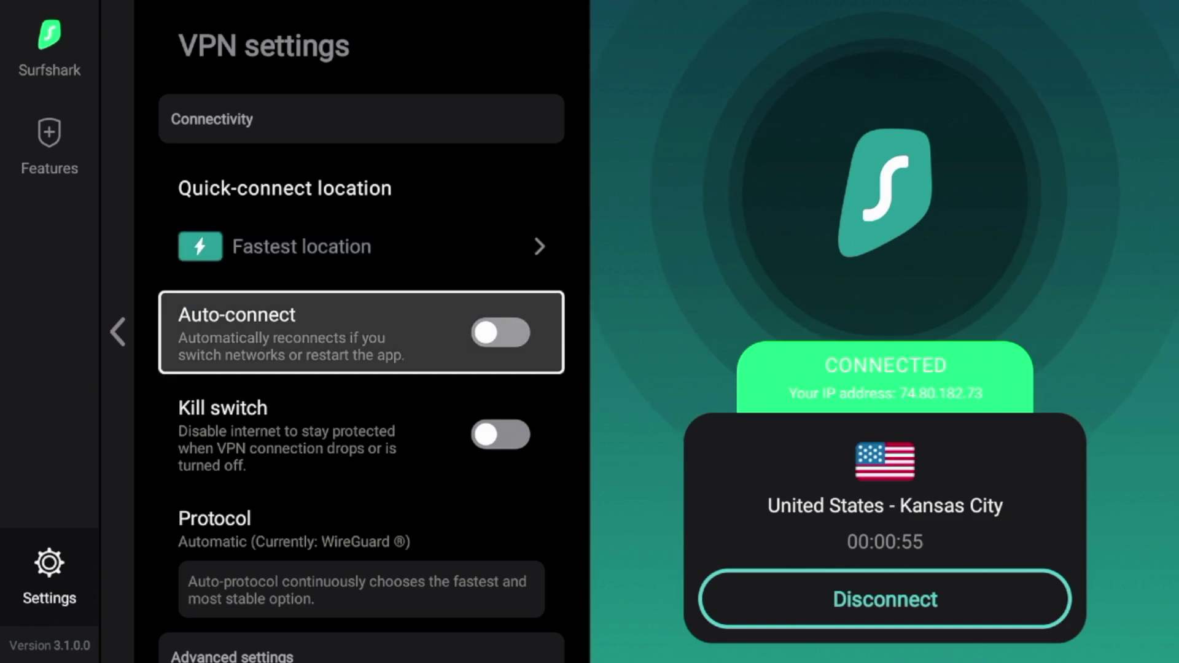
key(Return)
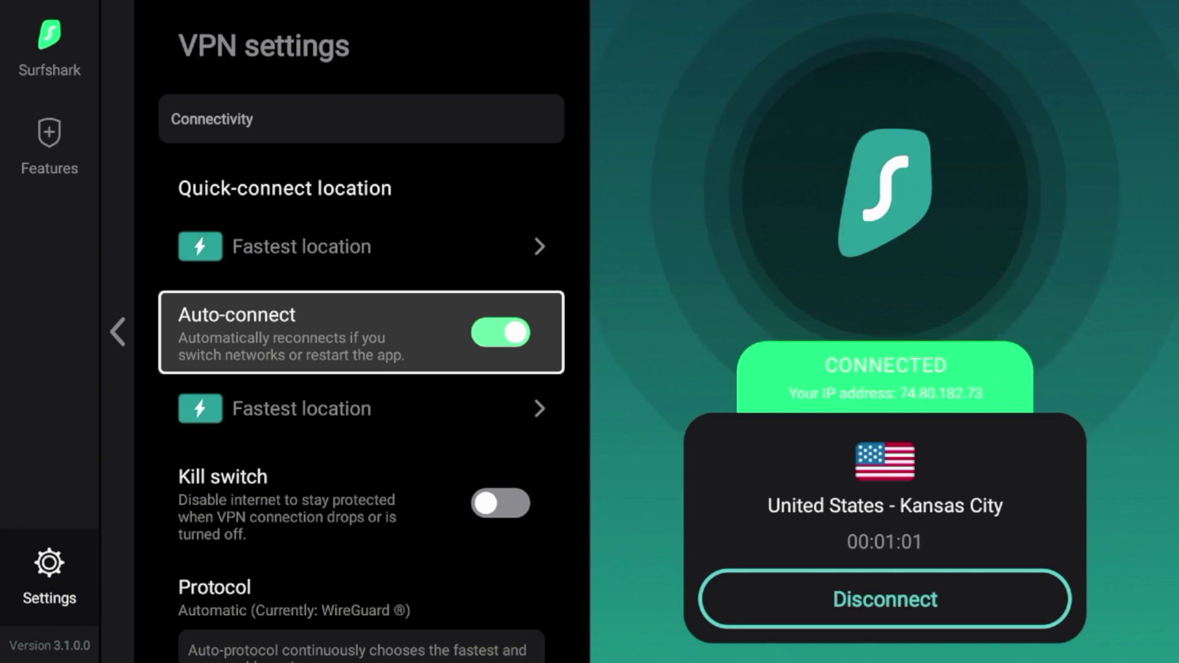
key(Return)
Step: Switch the Kill switch on
key(Down)
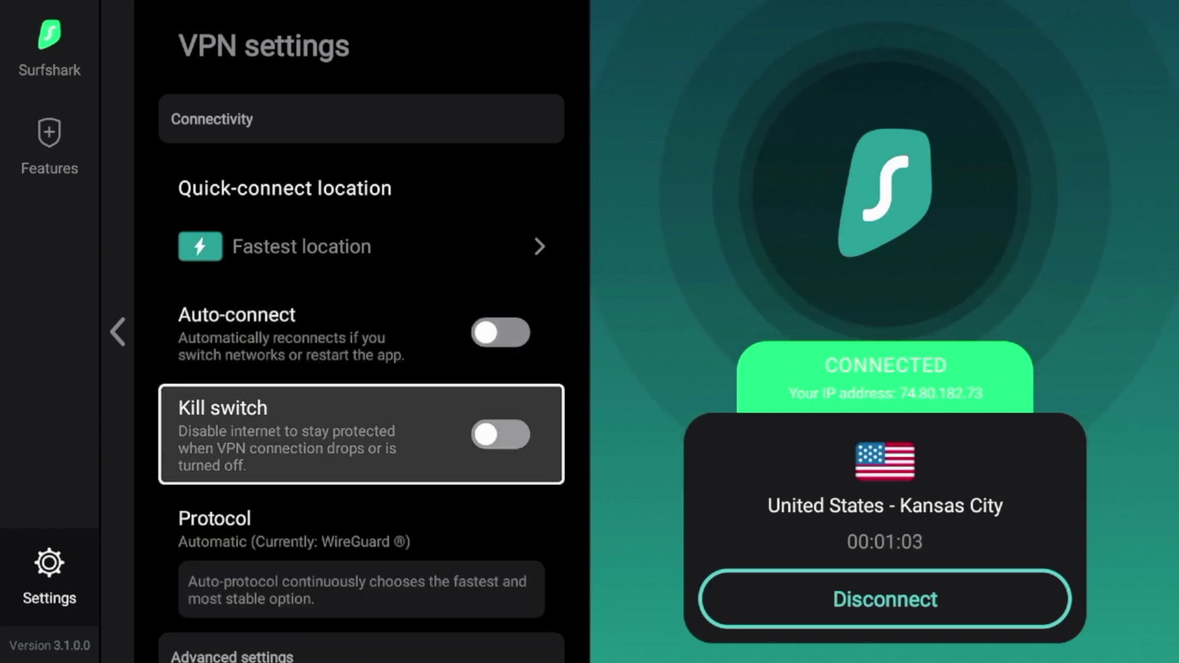
key(Return)
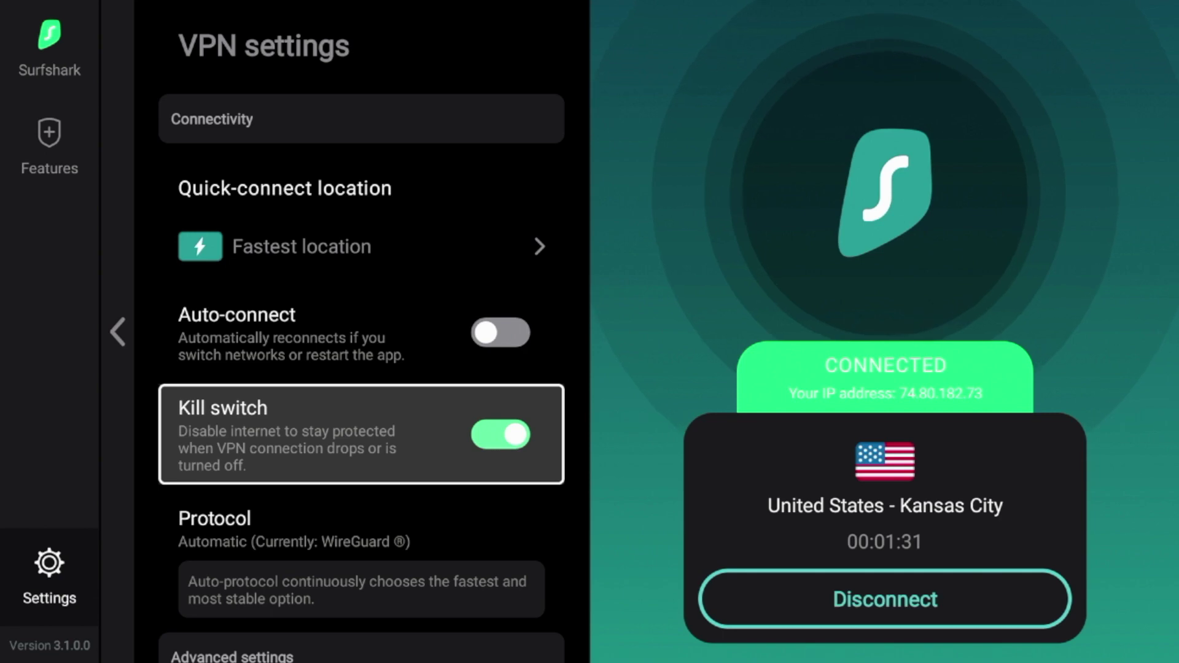
click(361, 527)
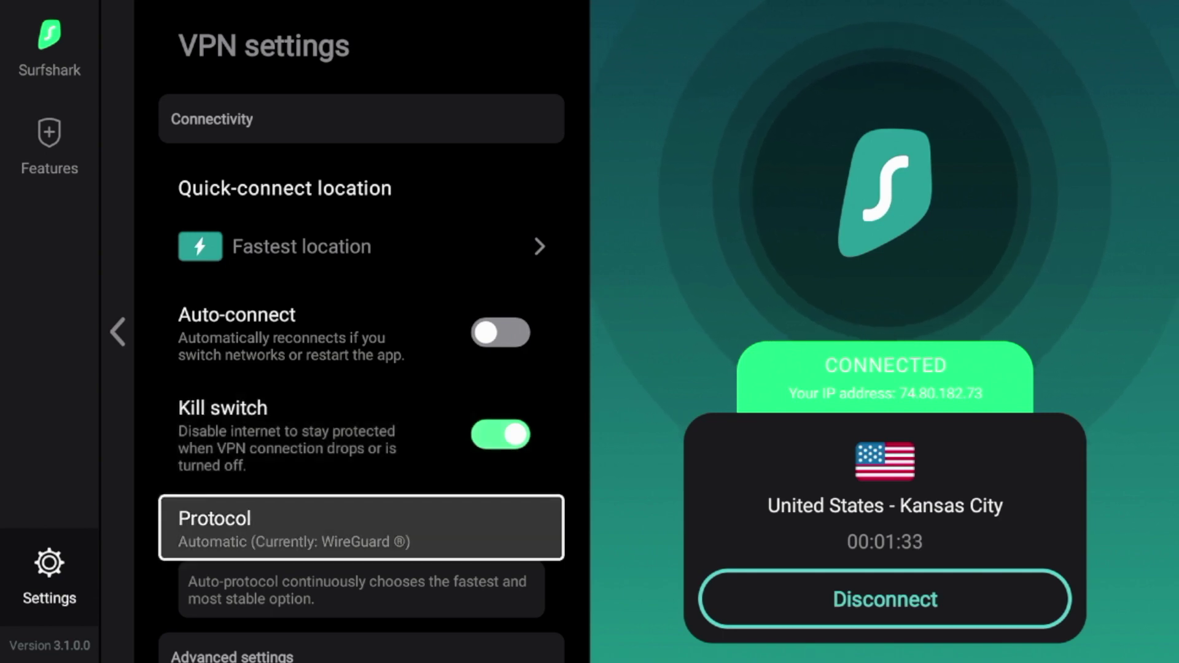
Step: Open the Protocol choices in VPN settings
key(Down)
key(Up)
key(Up)
key(Down)
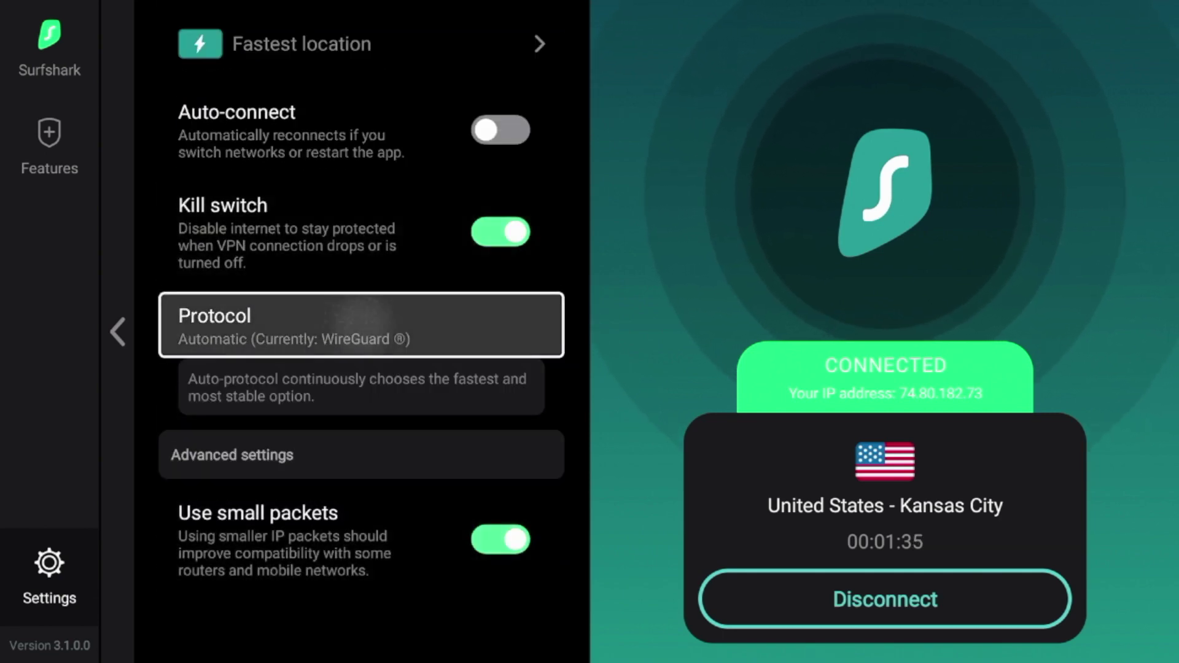
key(Return)
Step: Browse WireGuard and OpenVPN options, keeping Automatic (WireGuard), then go to Features
key(Down)
key(Down)
key(Up)
key(Up)
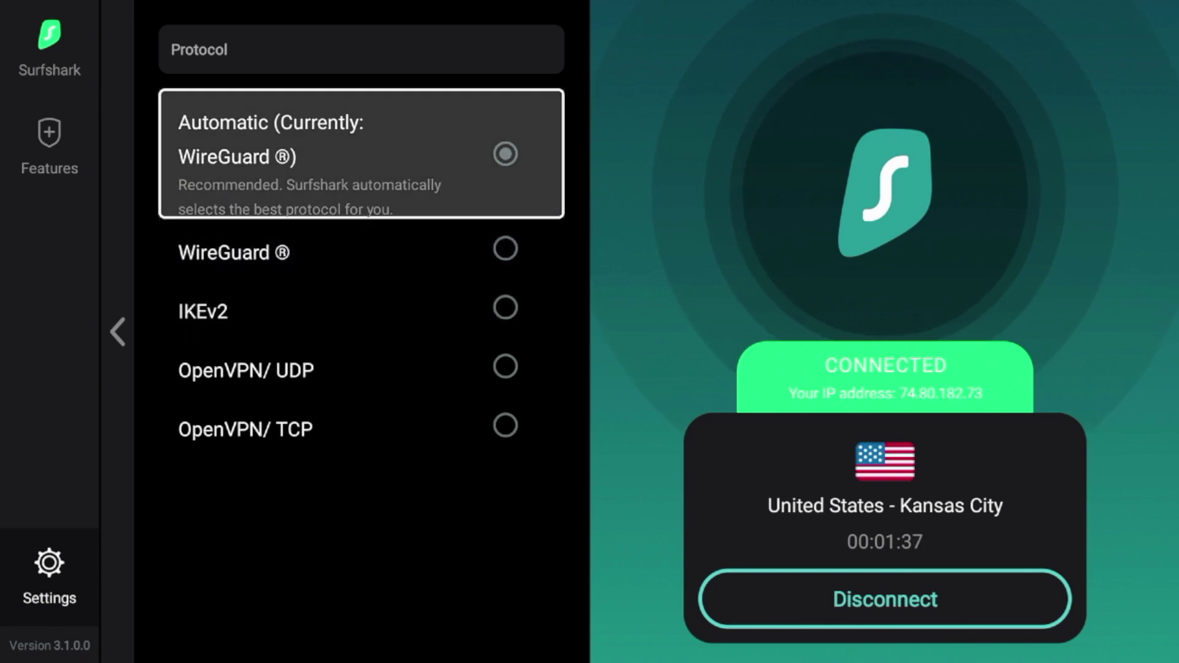
key(Down)
key(Up)
key(Down)
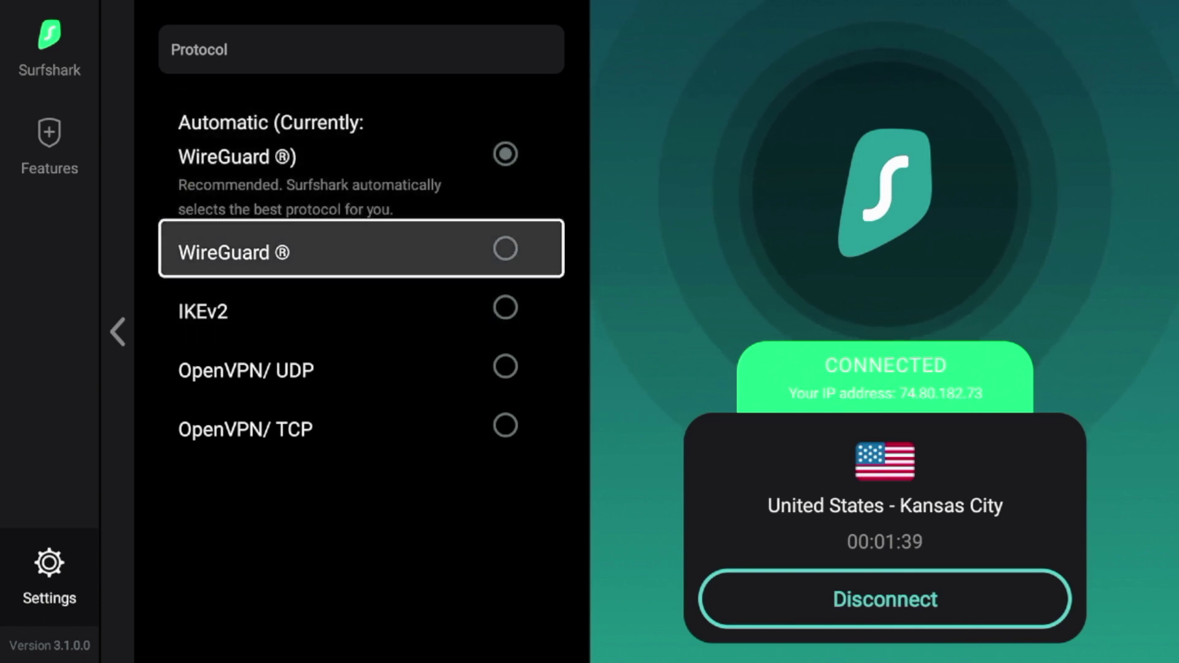
key(Up)
key(Down)
key(Down)
key(Down)
key(Down)
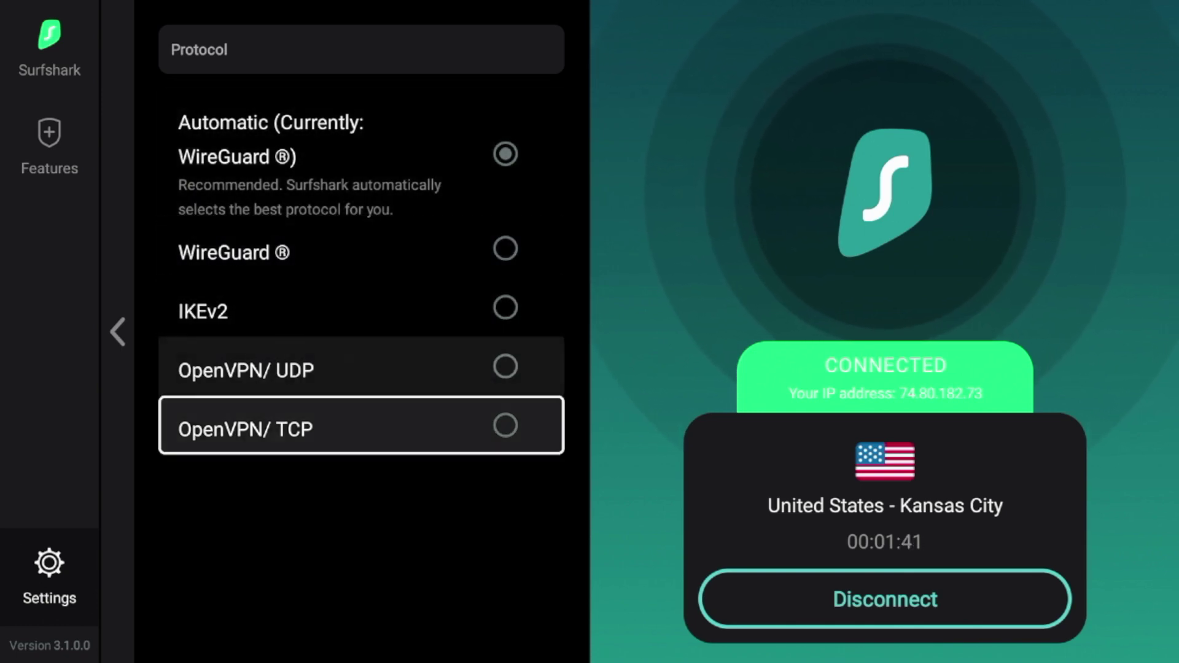
key(Up)
key(Up)
key(Up)
key(Left)
key(Left)
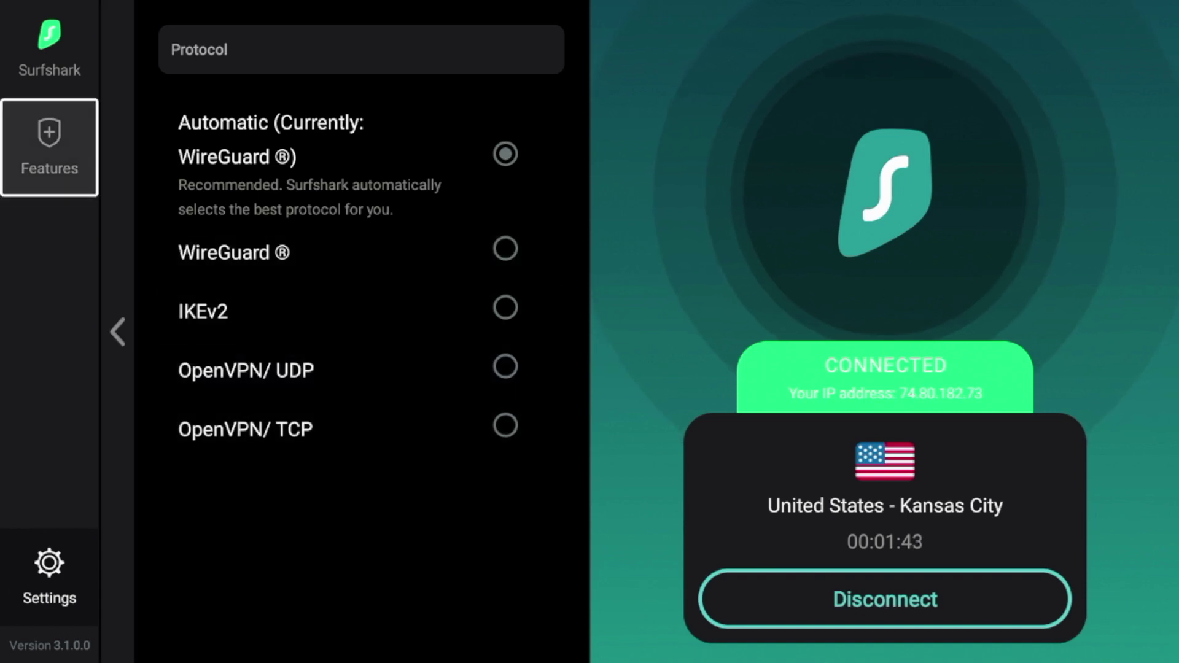
key(Return)
Step: Turn CleanWeb on and handle the 'Reconnect now?' prompt so the VPN reconnects
key(Down)
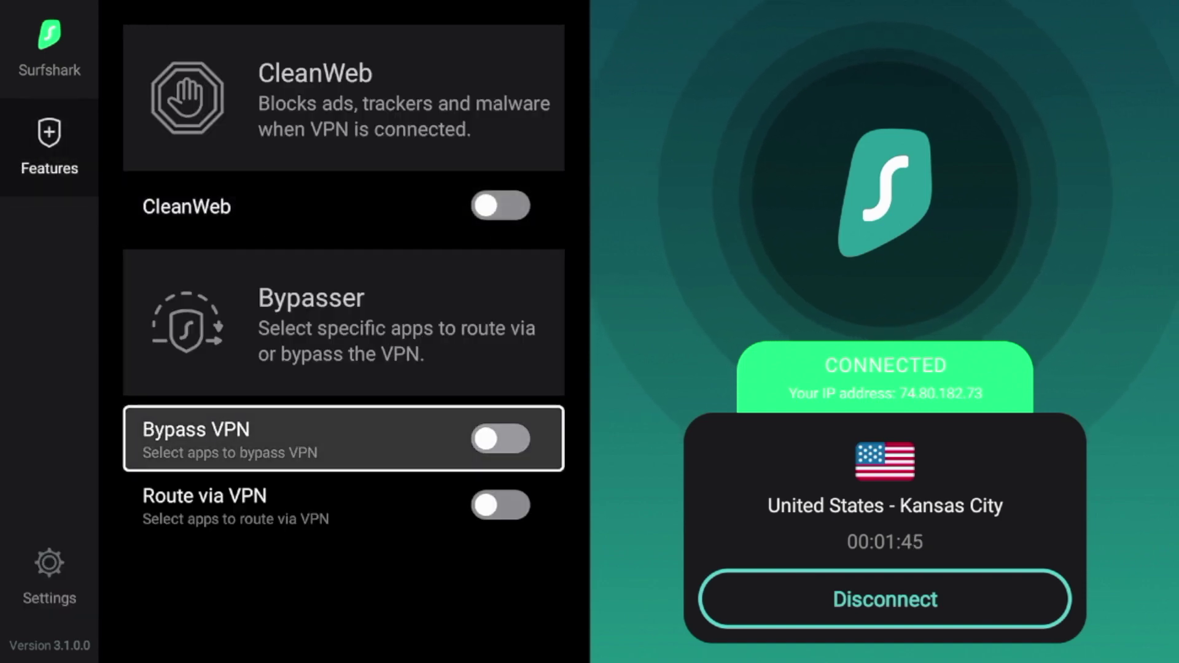
key(Up)
key(Left)
key(Right)
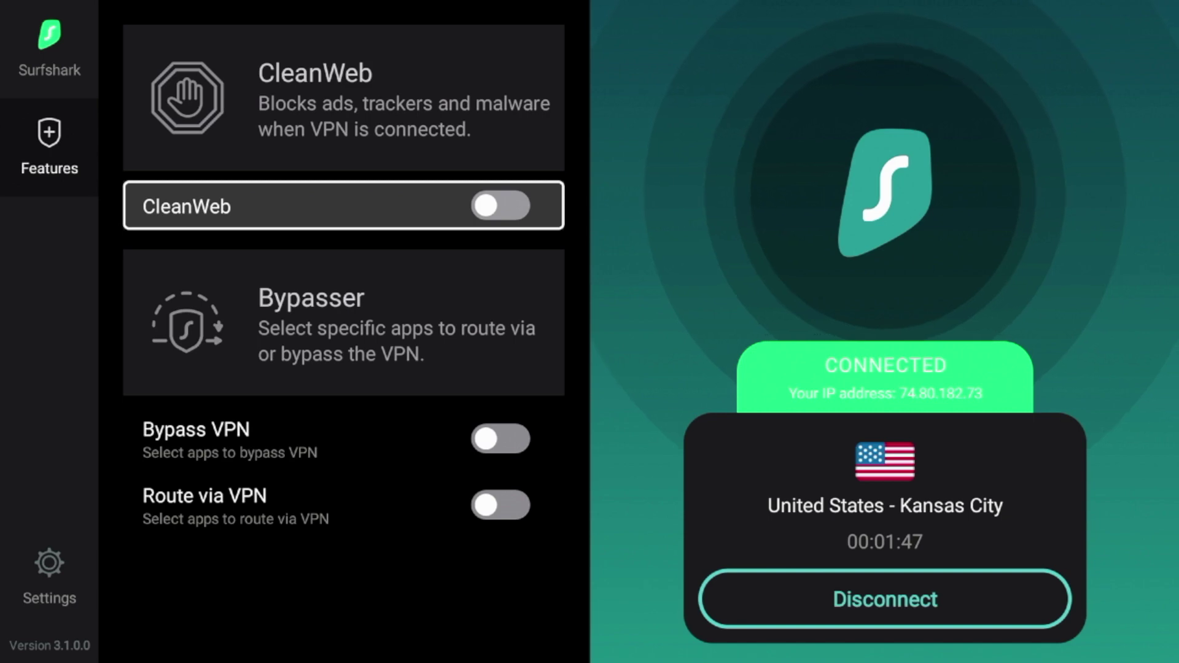
key(Return)
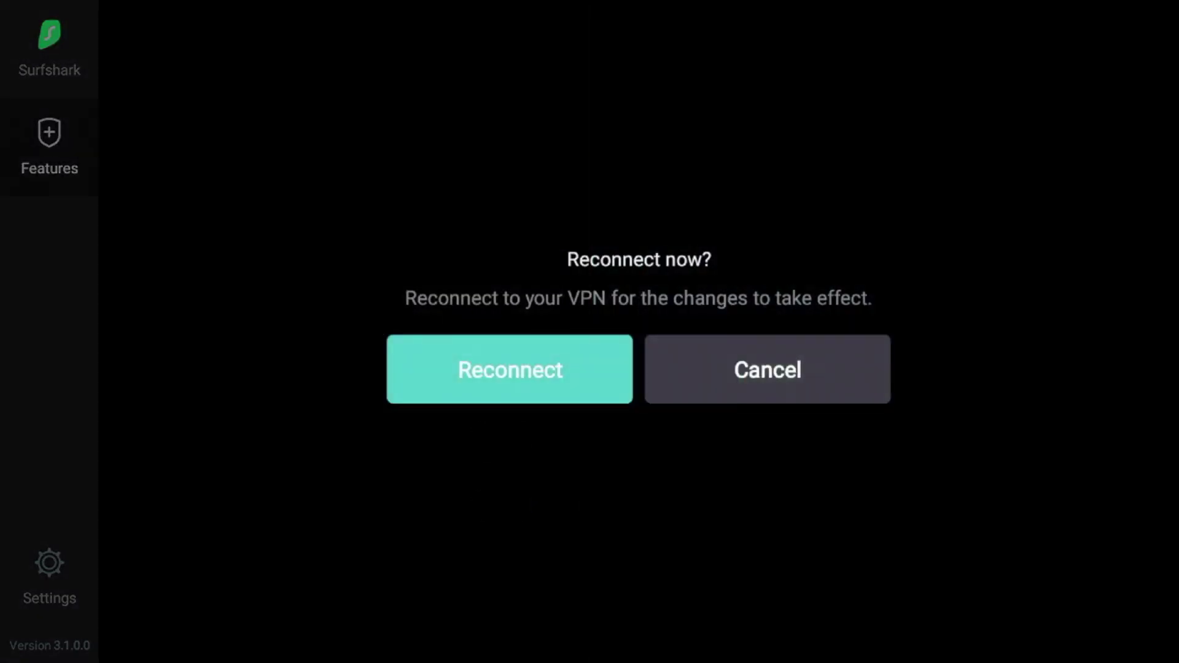
key(Right)
key(Return)
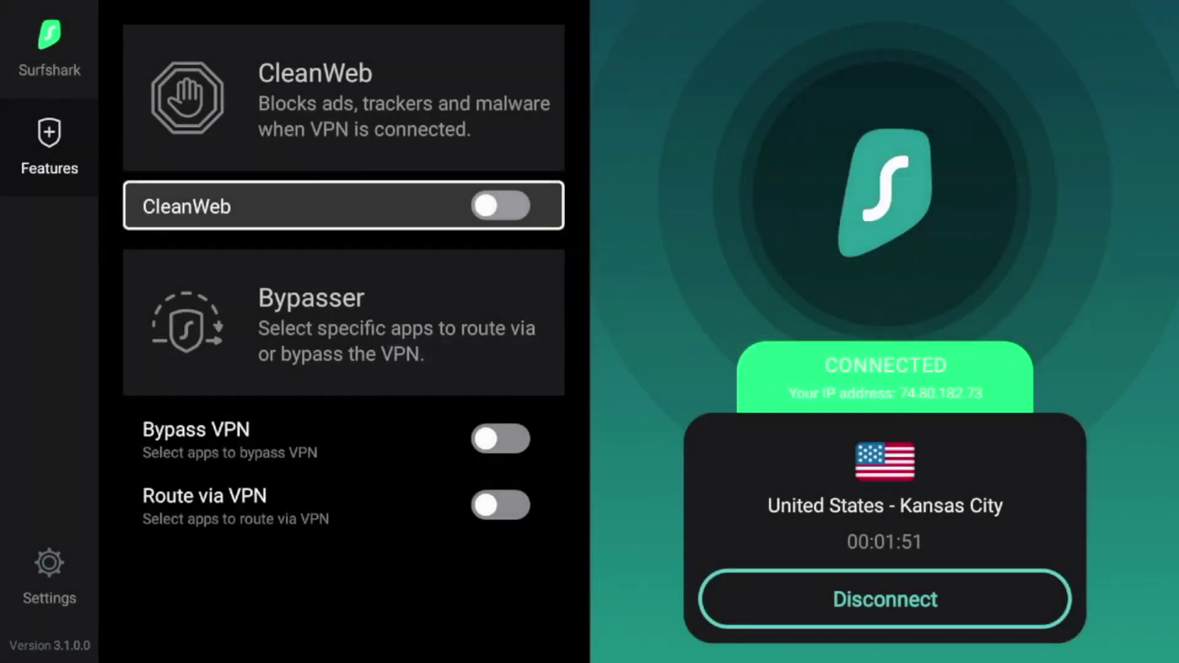
key(Return)
key(Return)
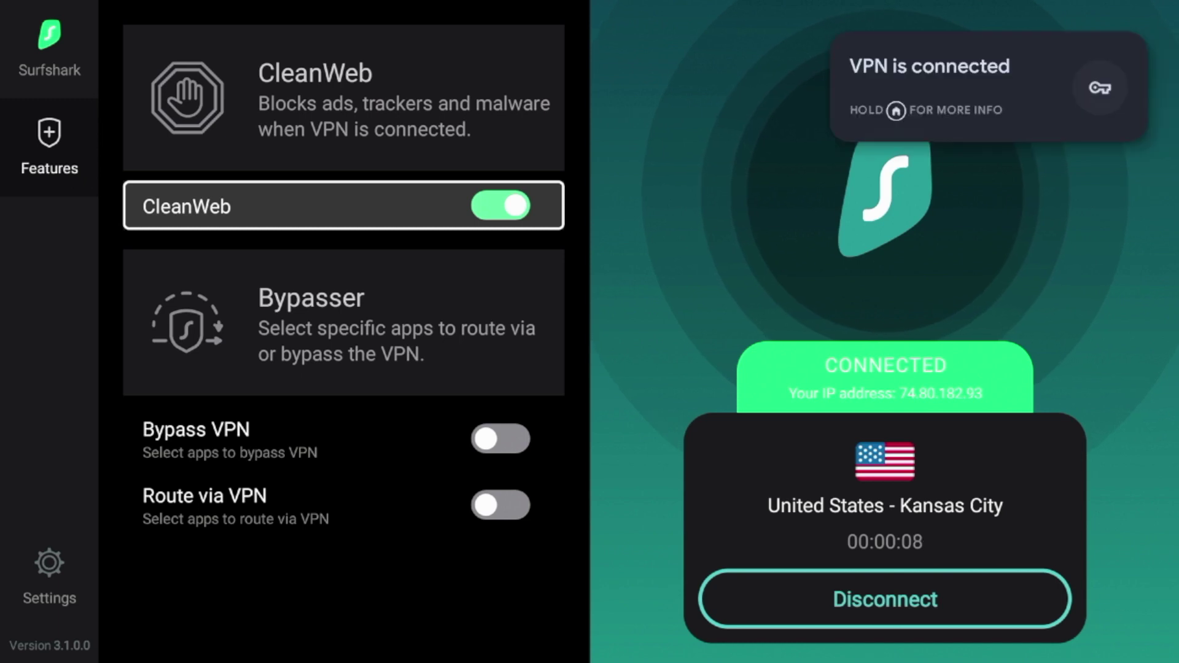
Step: Check CleanWeb and Bypass VPN, leaving Bypass VPN off, and return to the Features sidebar
click(344, 438)
click(344, 206)
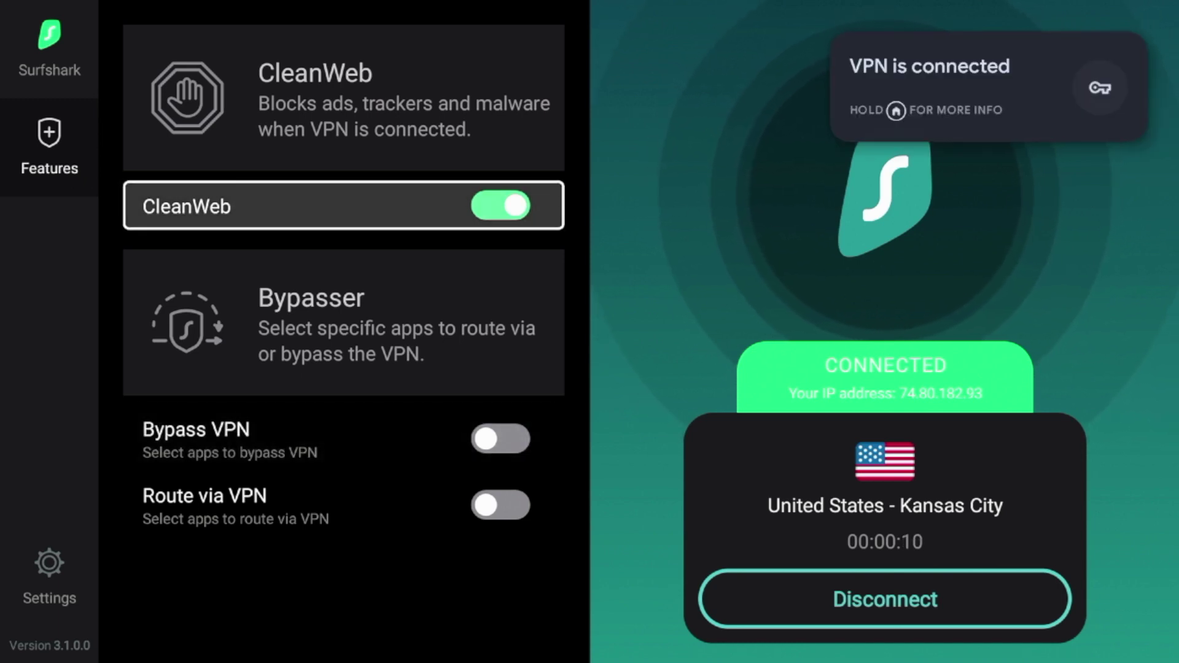
click(344, 438)
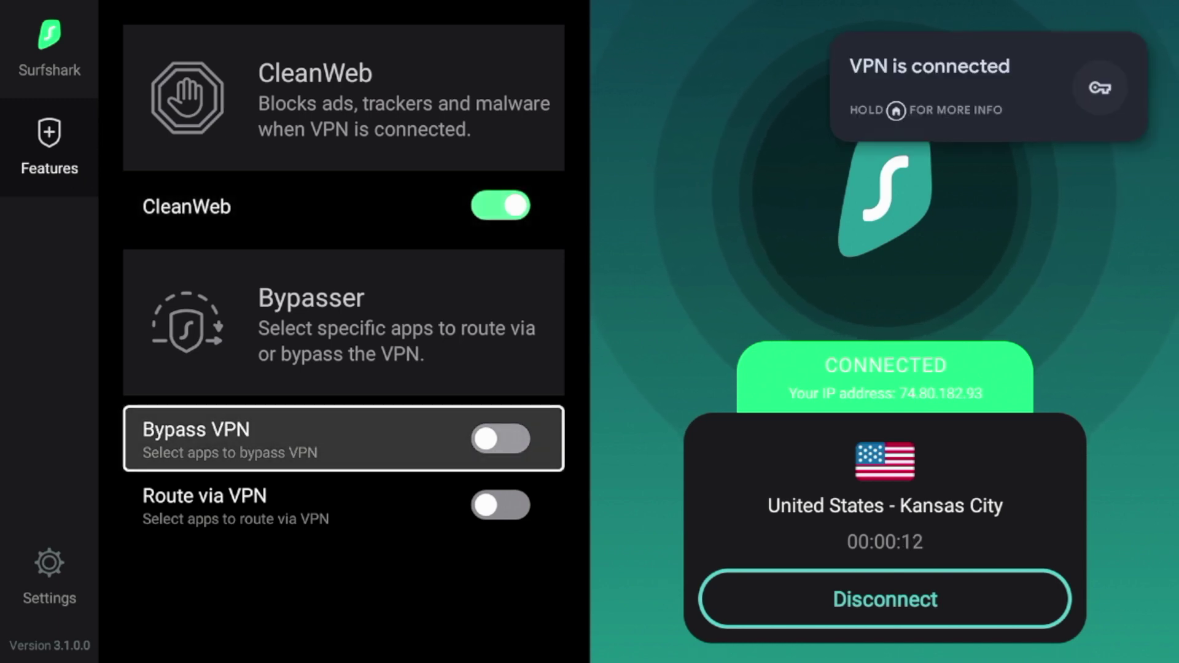
click(344, 205)
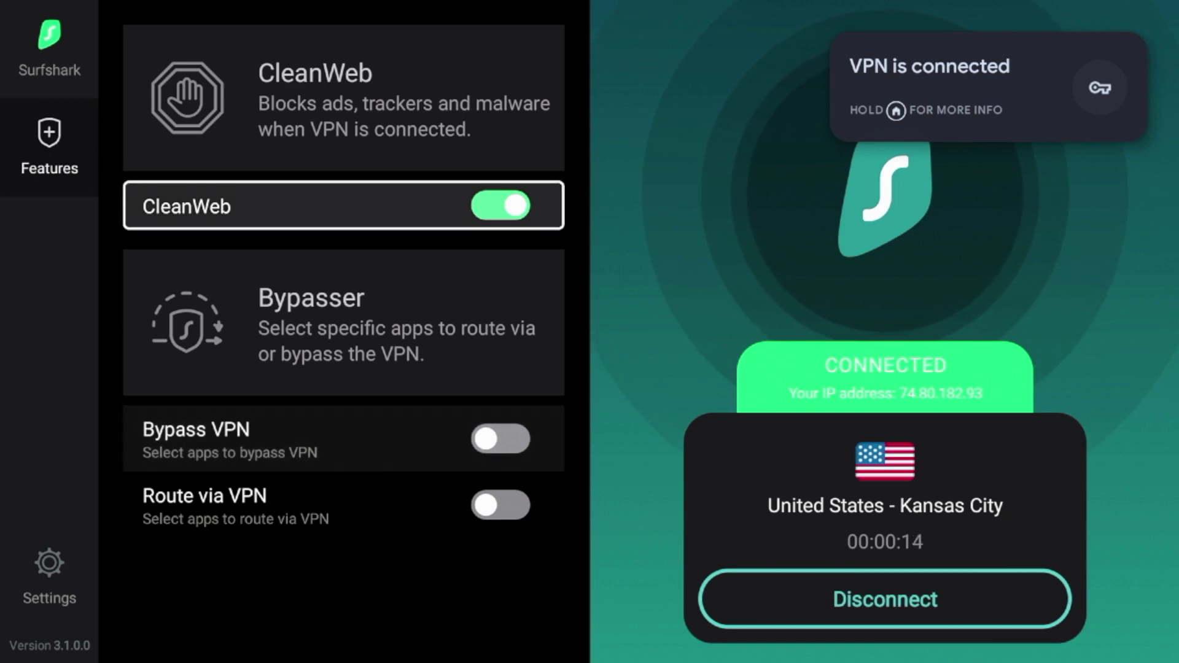
click(49, 147)
click(344, 206)
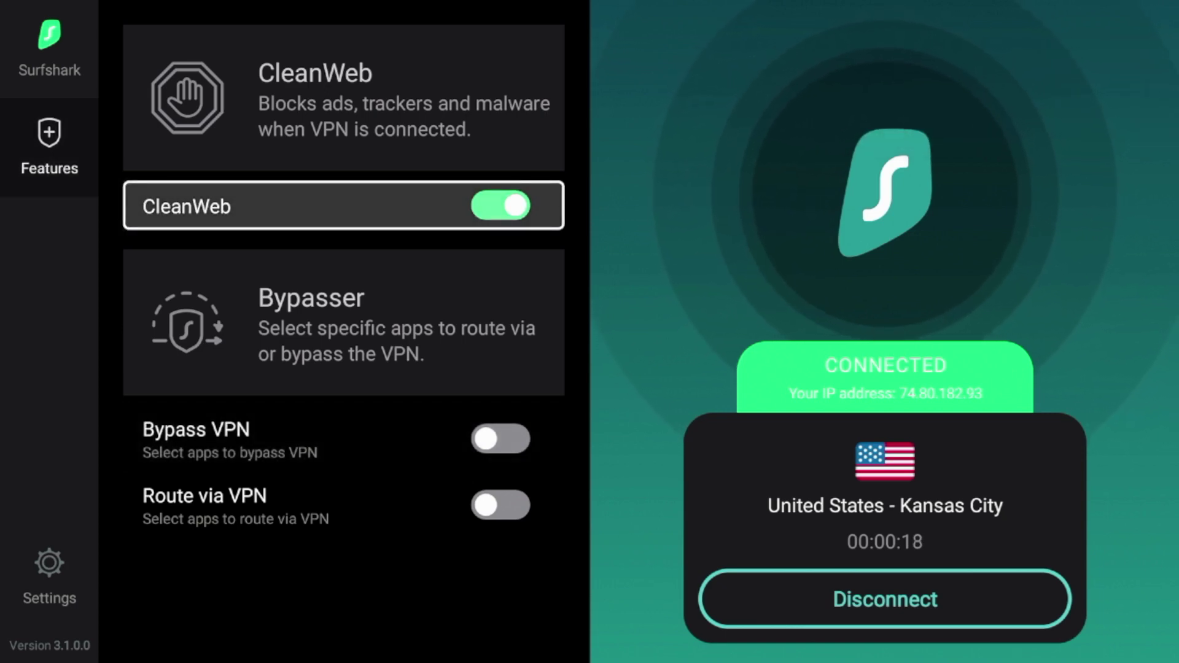
click(49, 147)
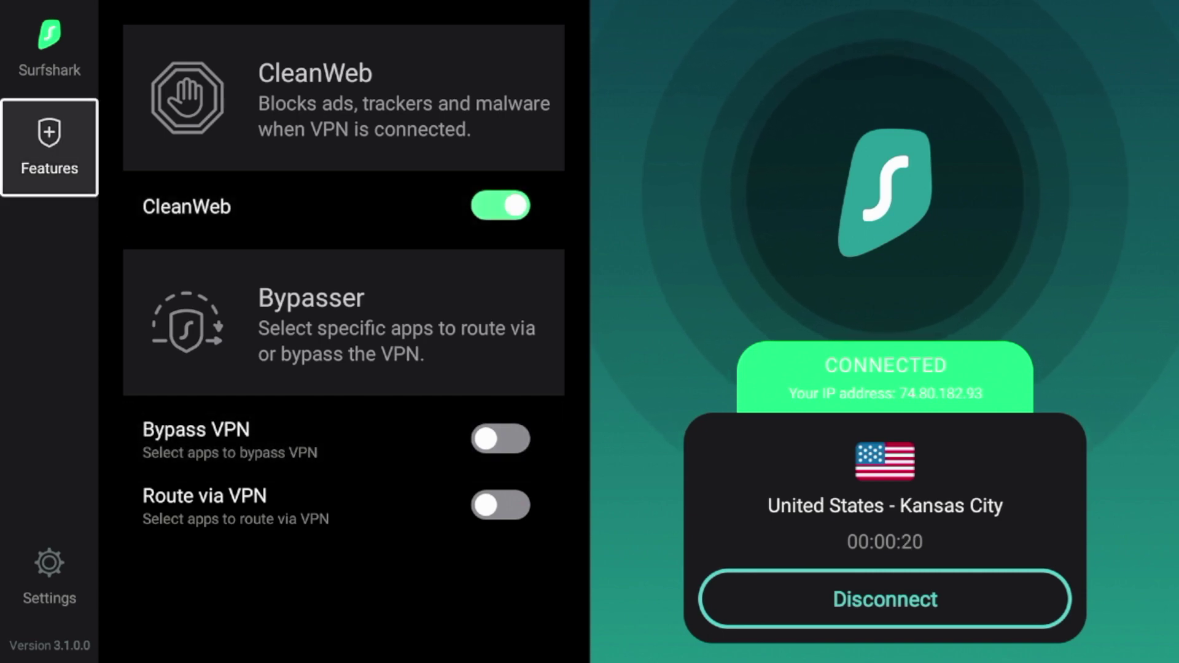
click(344, 206)
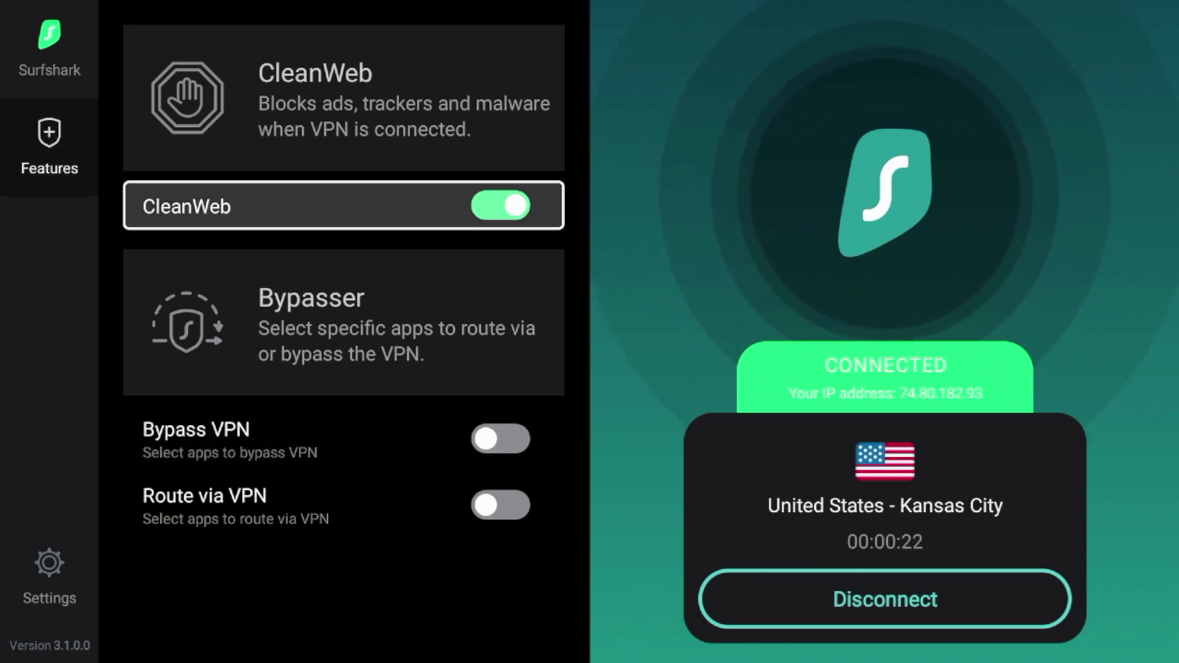
click(49, 147)
Step: Open the Surfshark Locations list from the sidebar while Kansas City stays connected
click(49, 49)
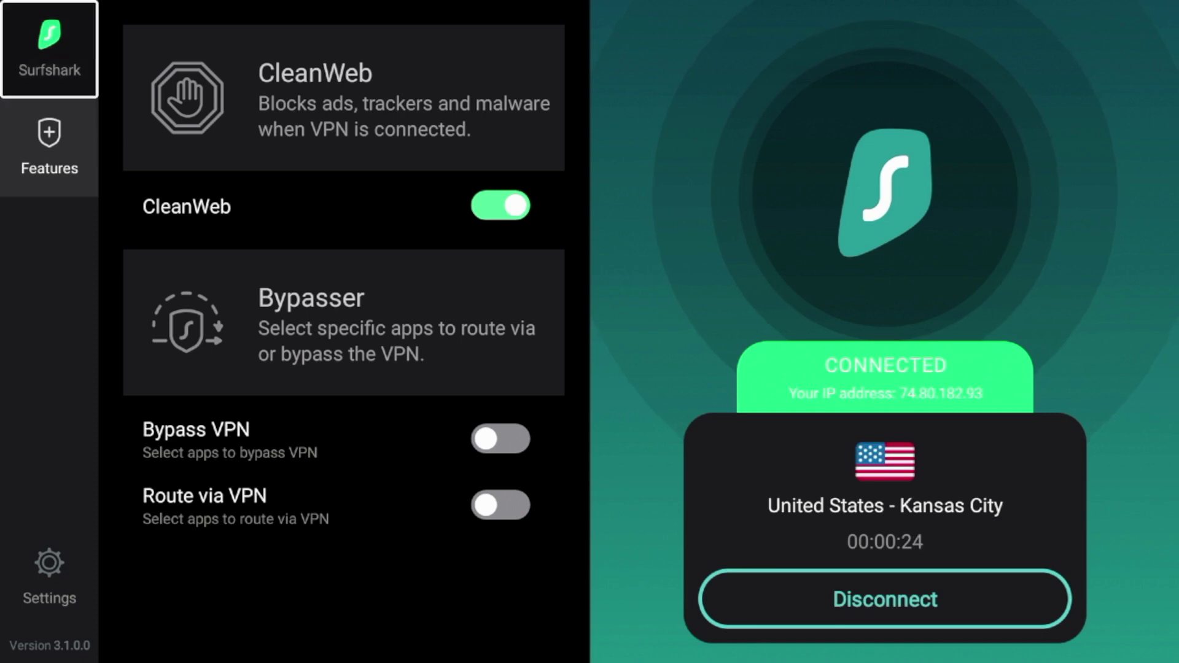
click(313, 50)
click(190, 124)
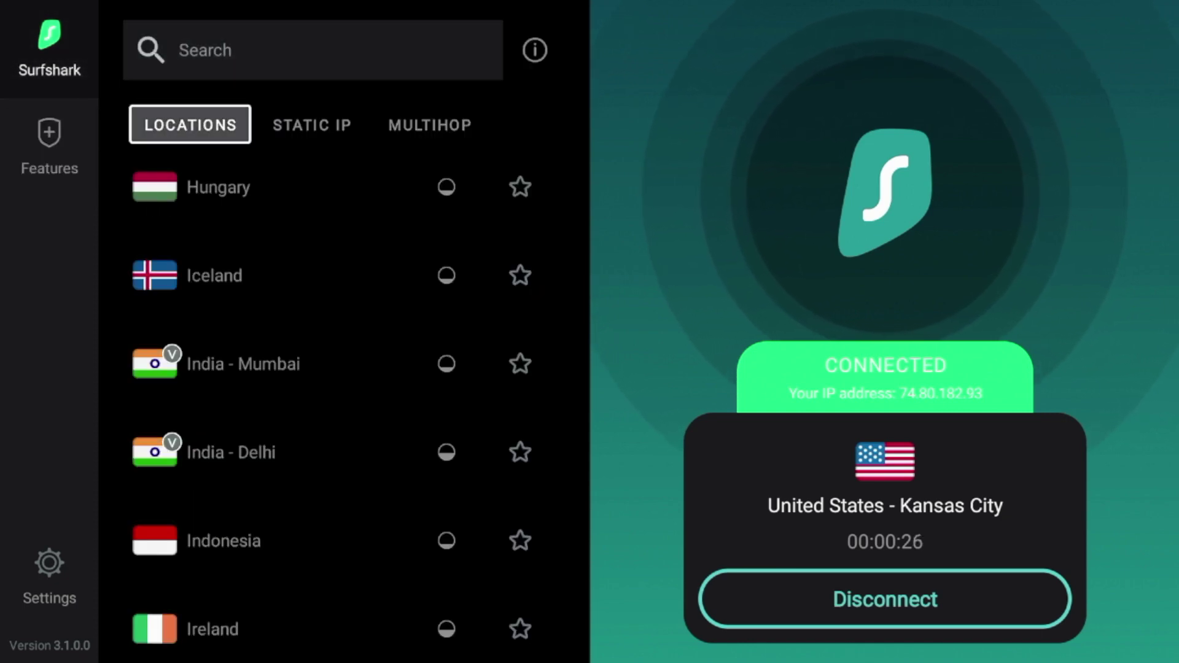
Step: Move focus back and forth between the Hungary and Iceland locations
click(299, 187)
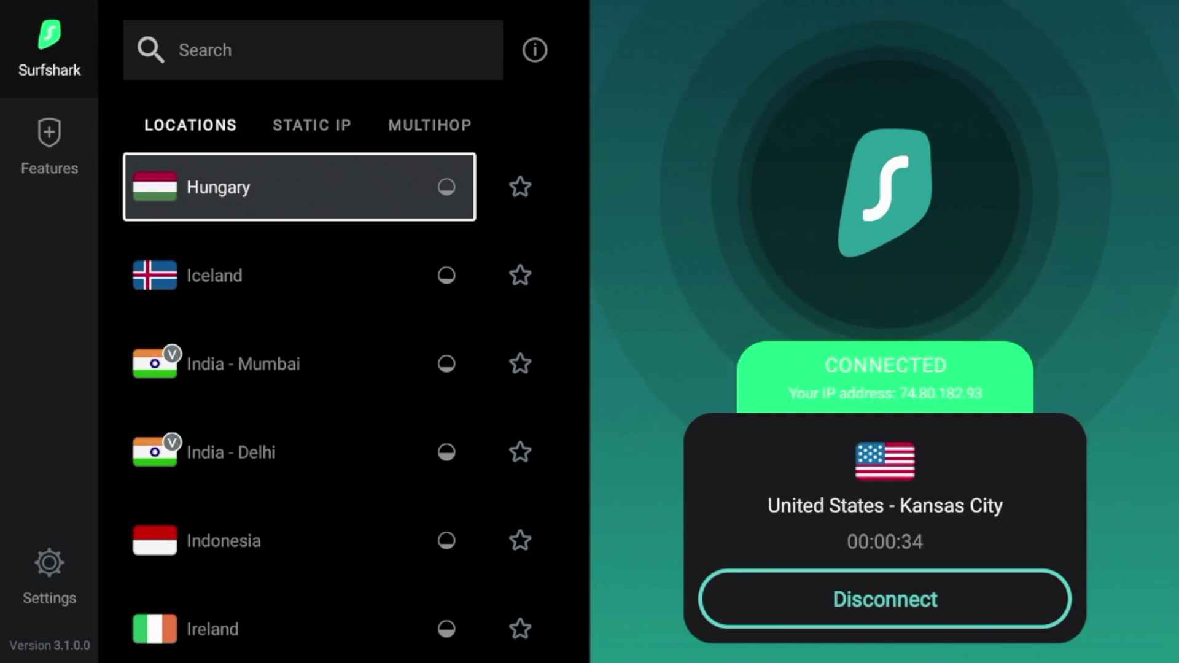
key(Down)
key(Up)
key(Down)
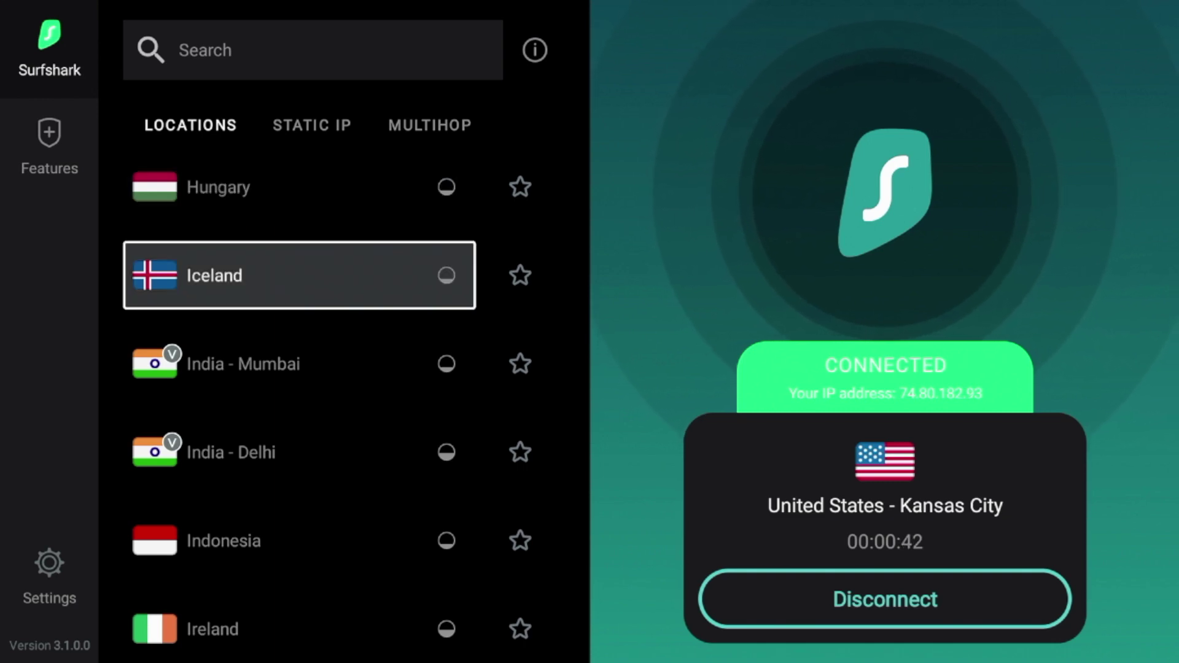
key(Up)
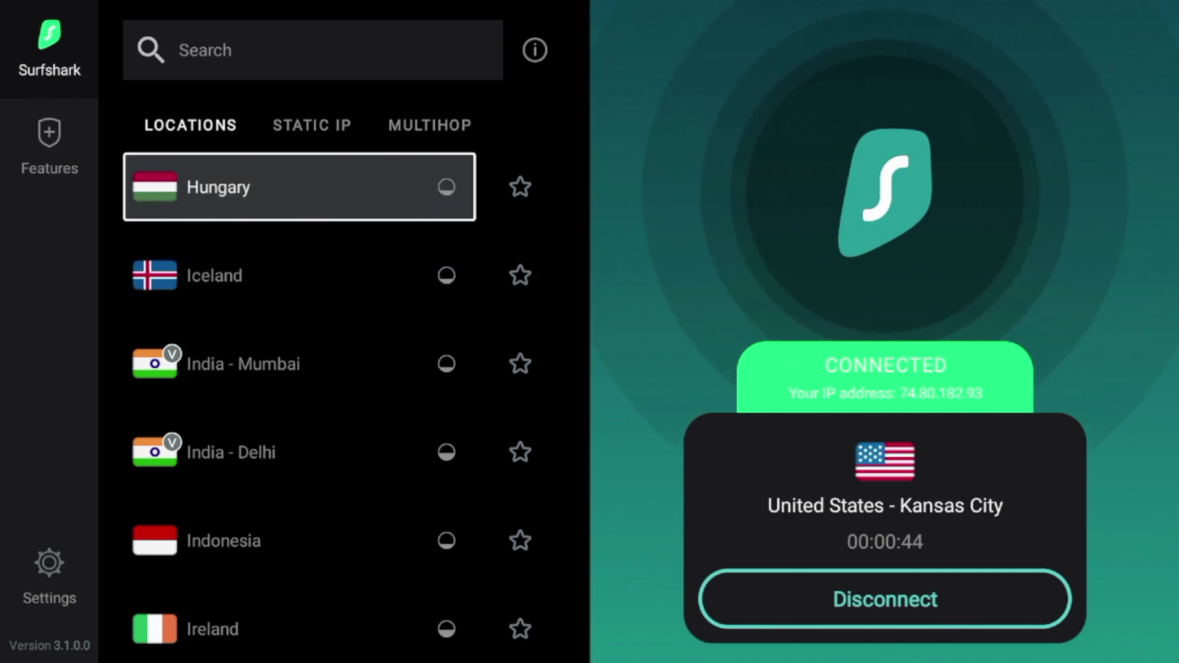